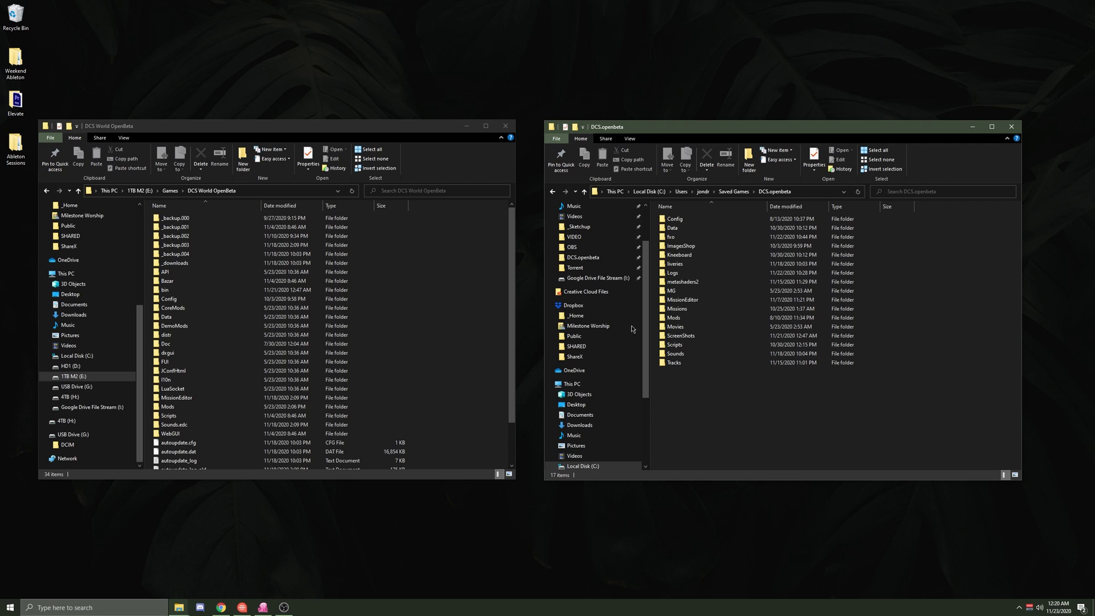
- Reposition the DCS World OpenBeta window slightly higher and look through the folder's contents
left_click_drag(342, 126, 327, 107)
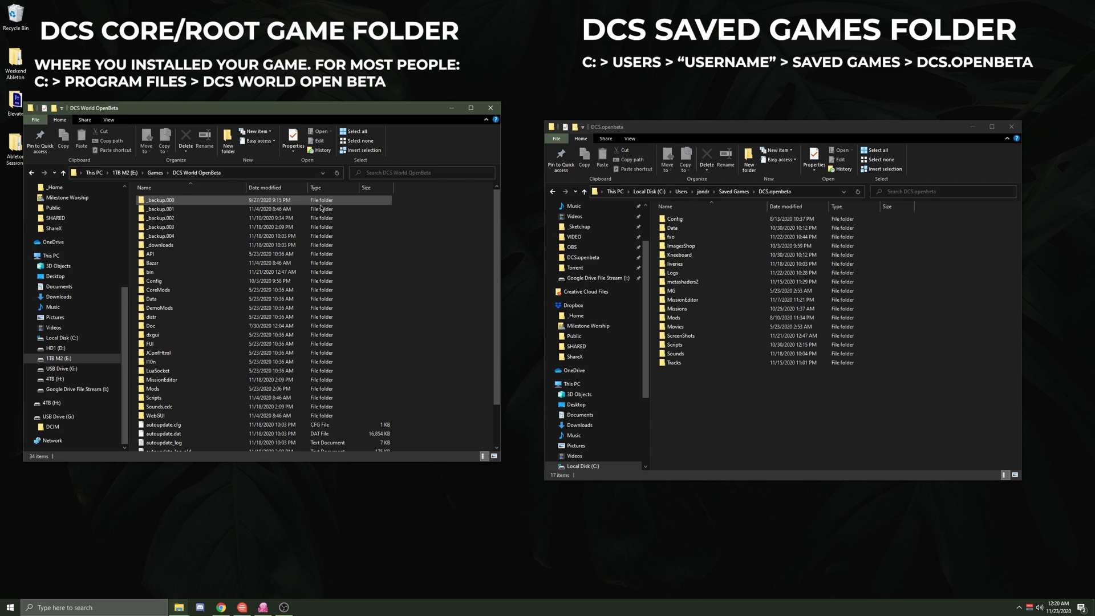
scroll(405, 297, "down", 2)
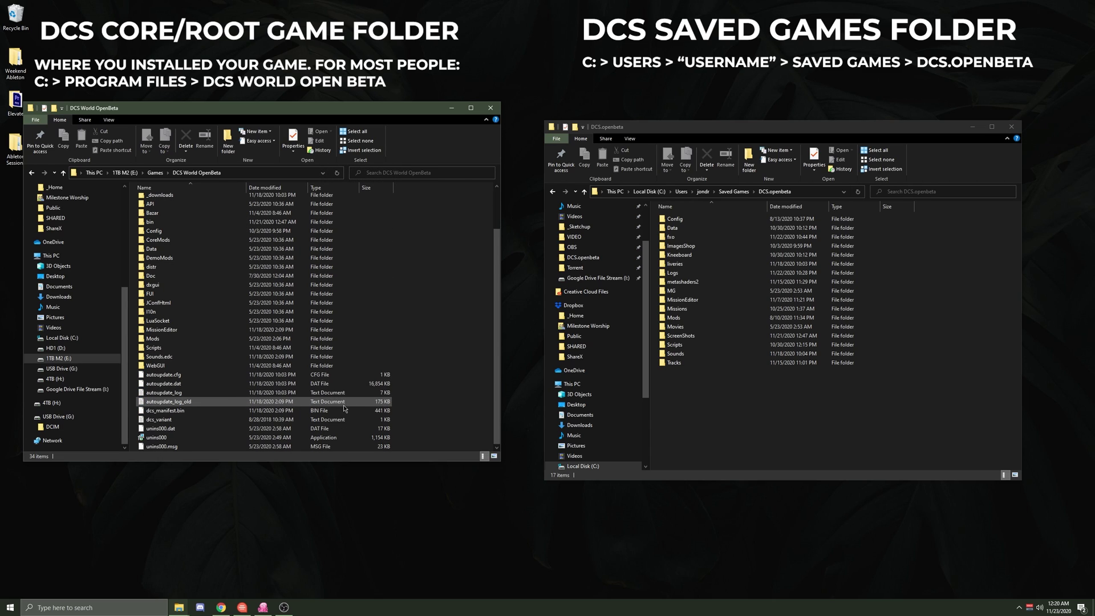
scroll(334, 404, "up", 2)
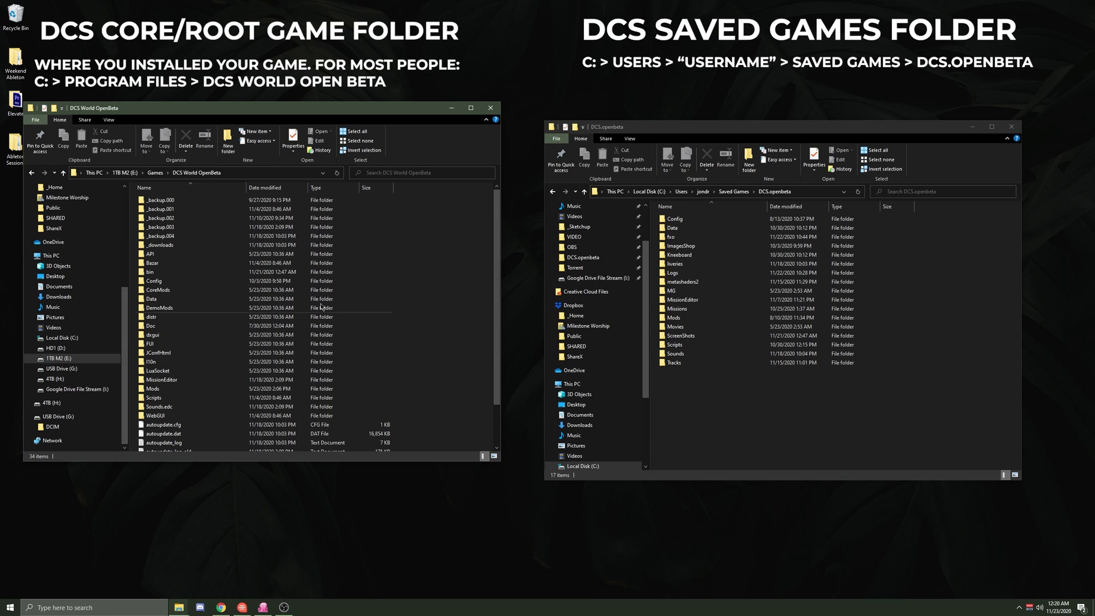
- Navigate from the 1TB M2 (E:) drive through Games into the DCS World OpenBeta folder and look through it
left_click(55, 359)
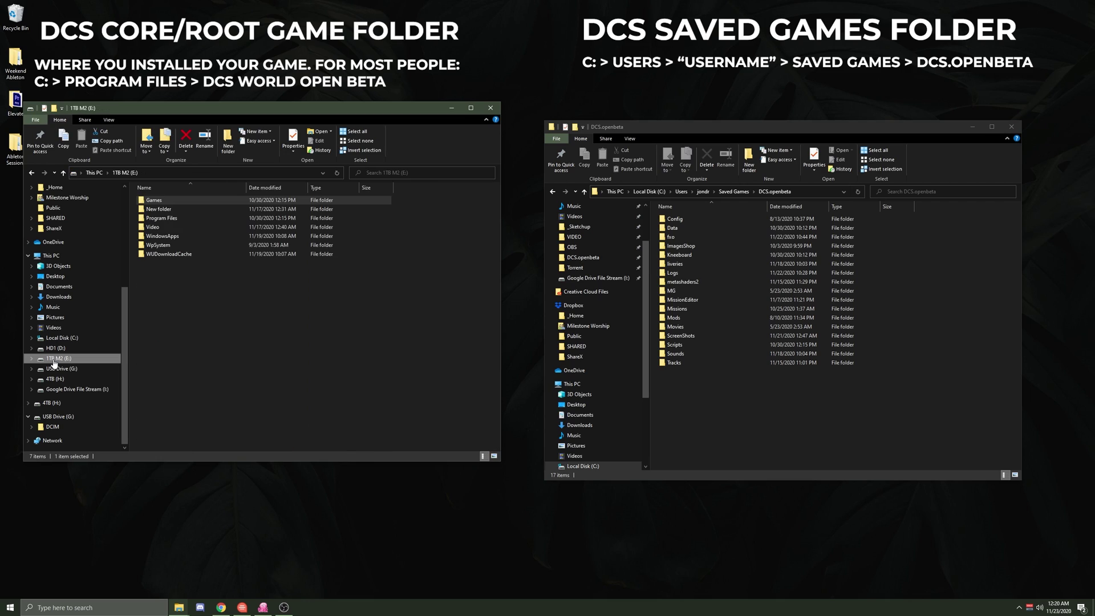
double_click(241, 197)
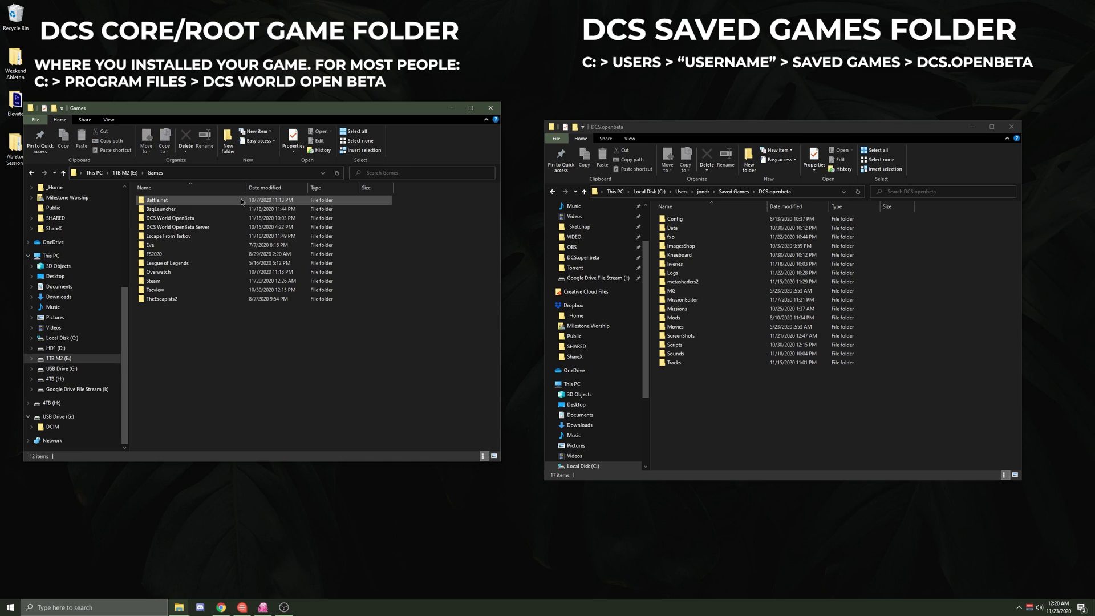
double_click(196, 219)
scroll(253, 321, "down", 3)
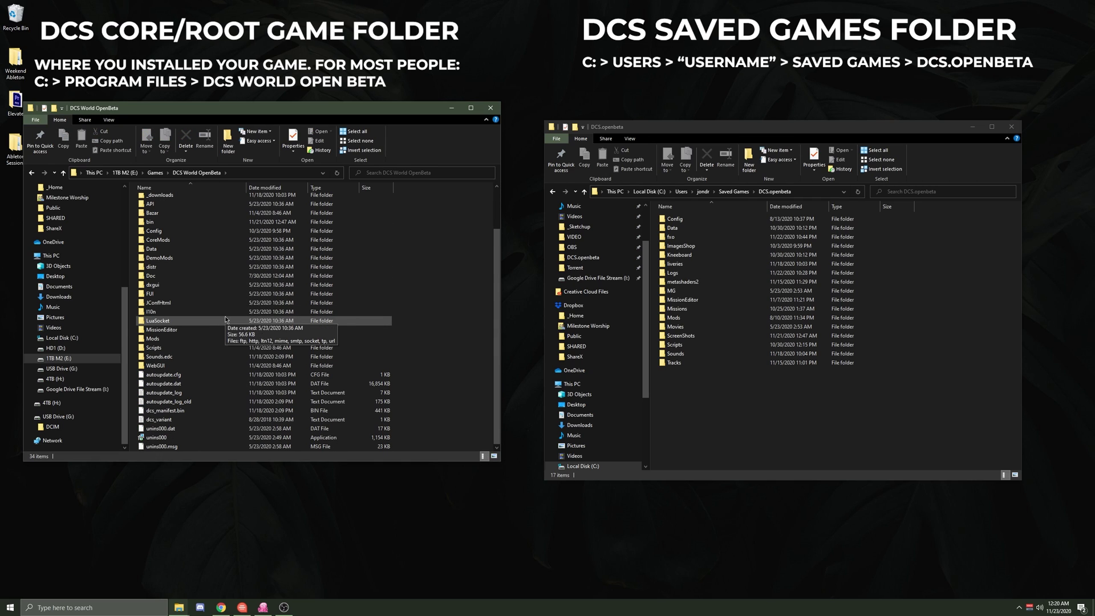
- In the second folder window, navigate from Local Disk (C:) through Users, the user's profile folder and Saved Games to DCS.openbeta
scroll(599, 360, "down", 1)
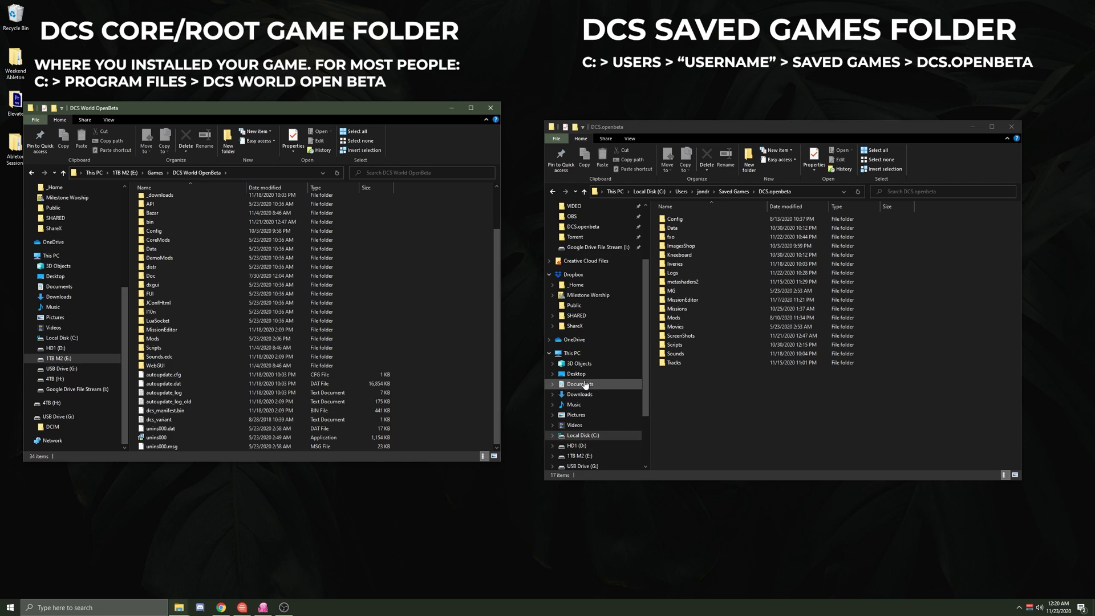
left_click(599, 436)
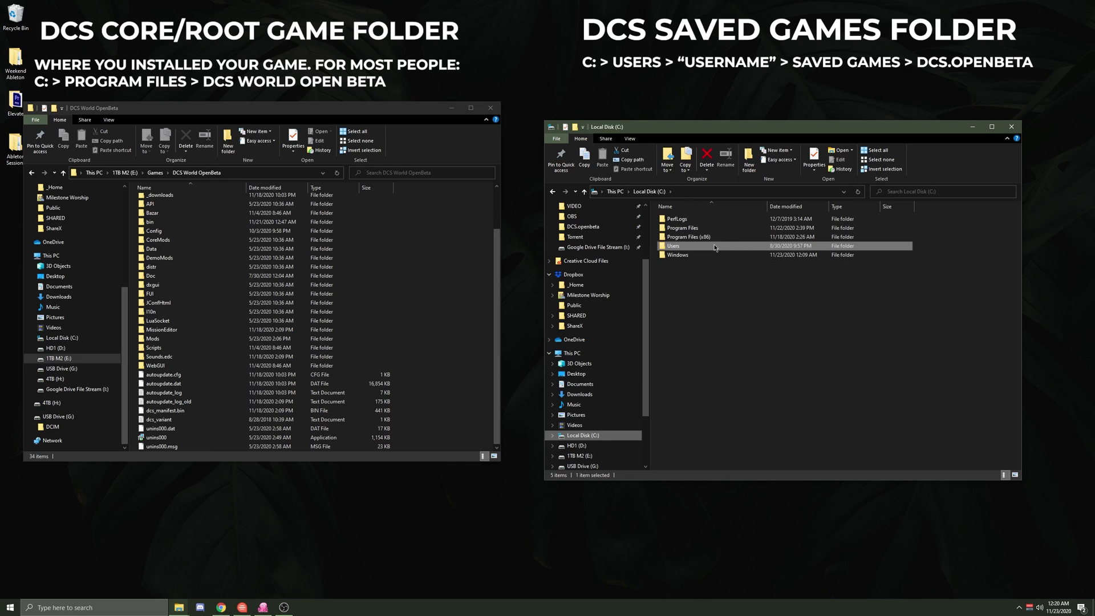
double_click(714, 246)
double_click(693, 220)
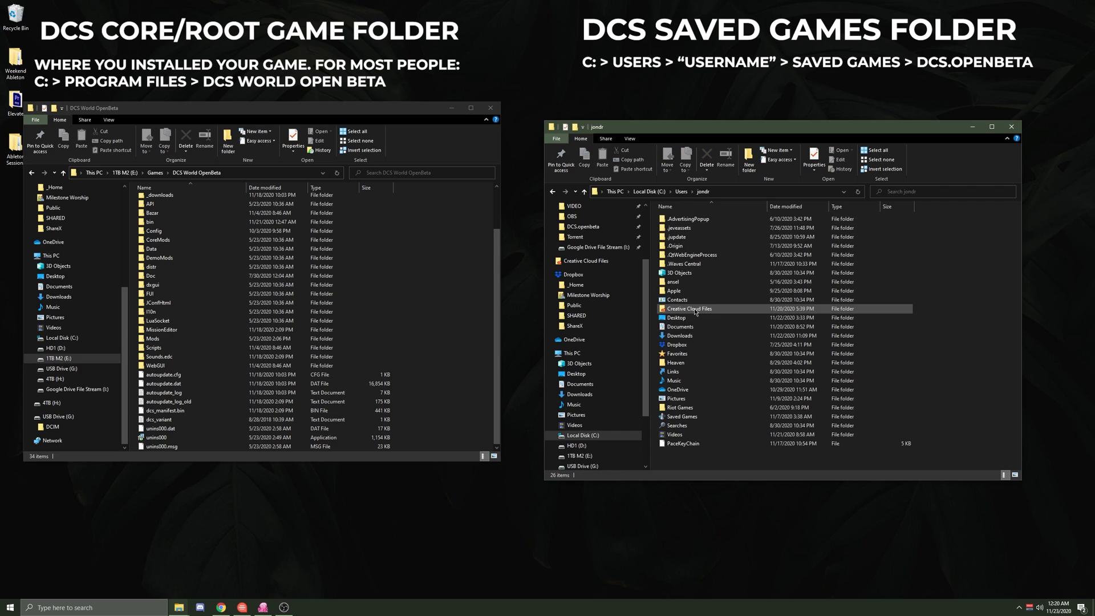
double_click(682, 417)
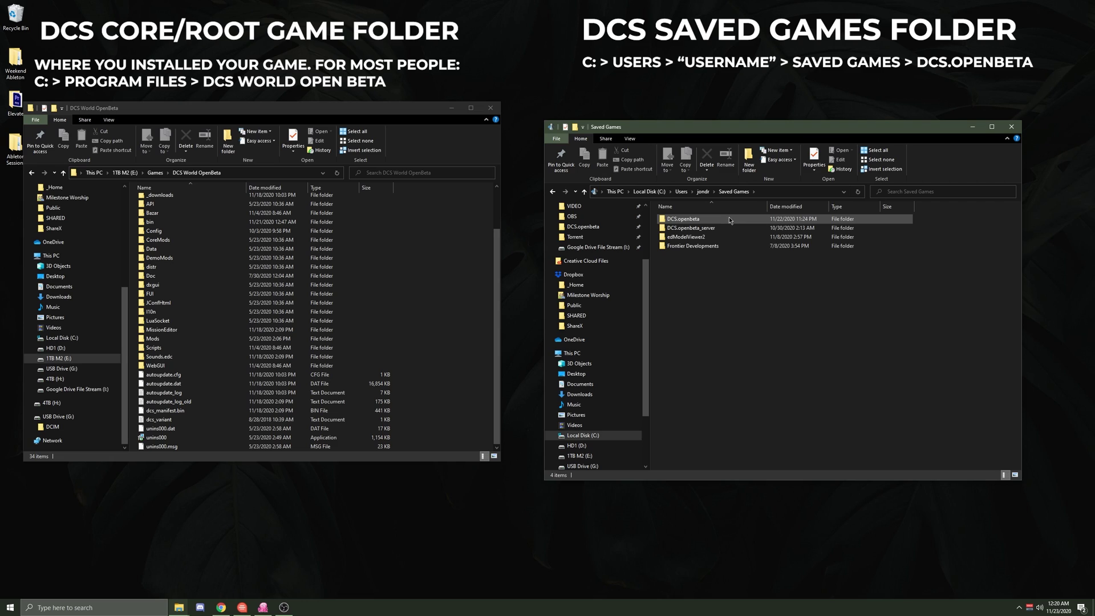
double_click(729, 220)
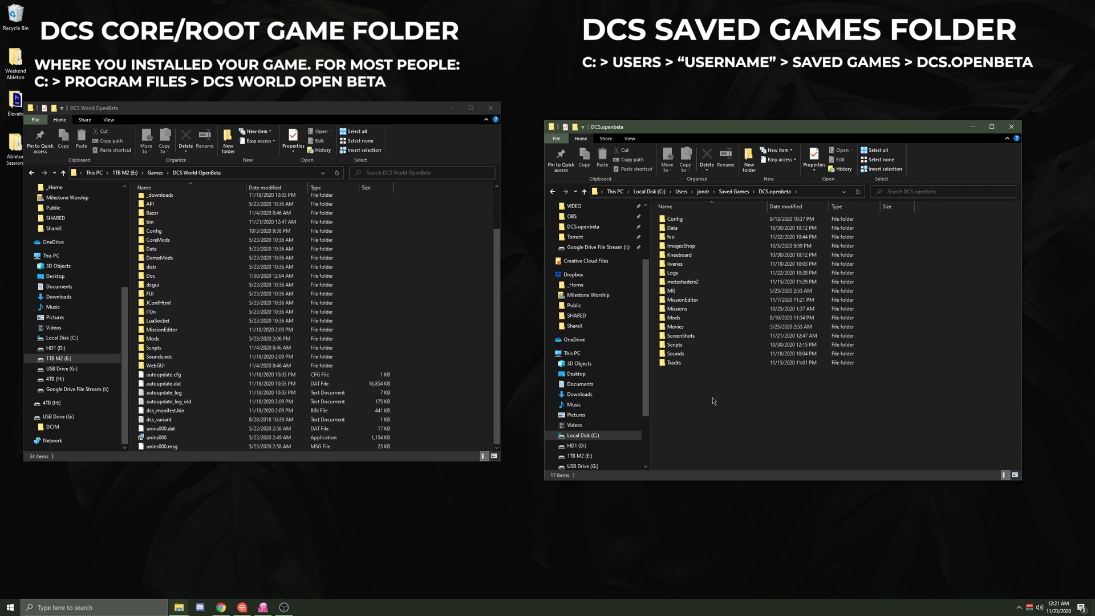
- Look inside the Missions folder, return to DCS.openbeta, and align its window beside the DCS World OpenBeta window
double_click(710, 309)
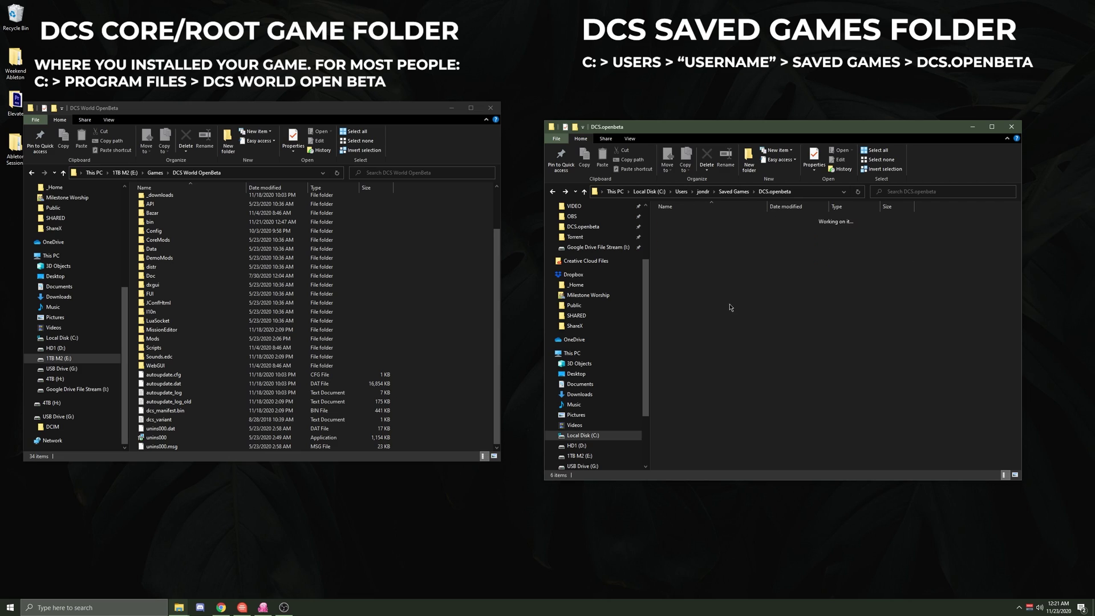
key("alt+Left")
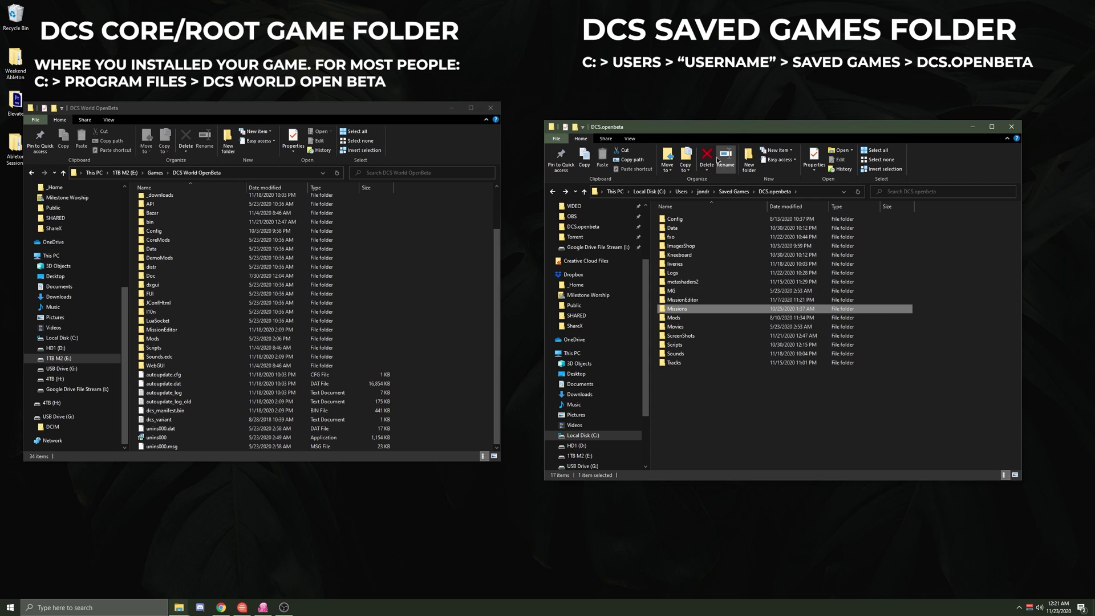
left_click_drag(731, 133, 365, 124)
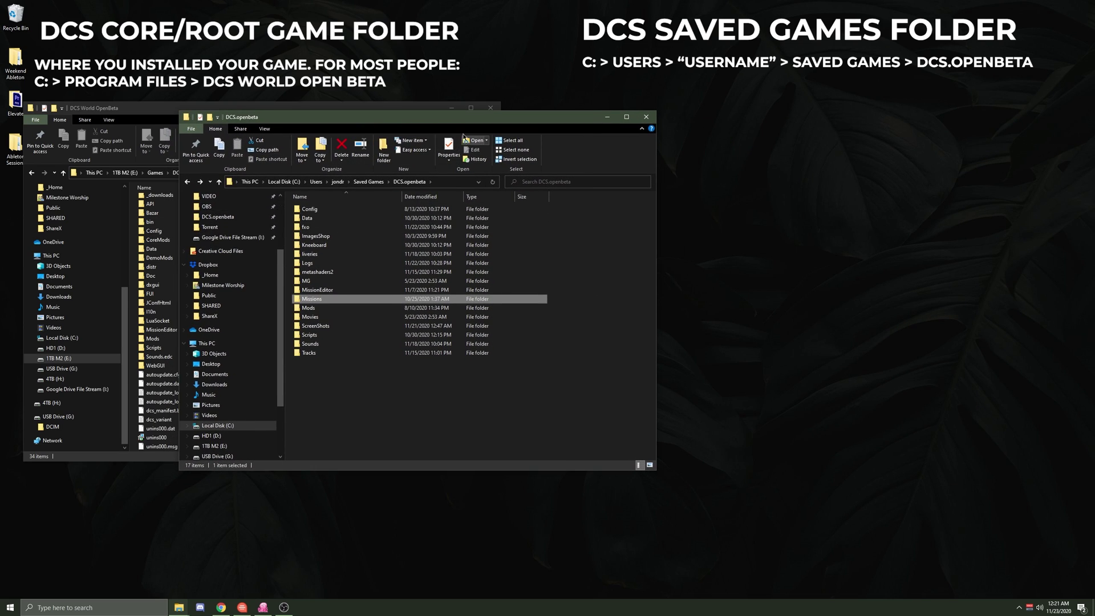
left_click_drag(461, 122, 816, 111)
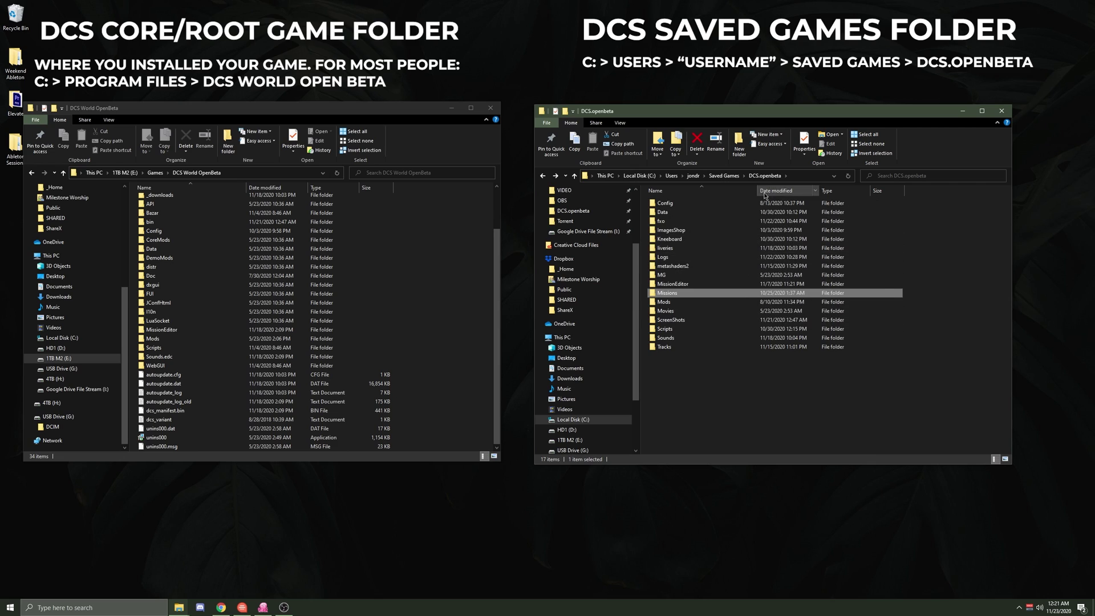
scroll(252, 324, "up", 2)
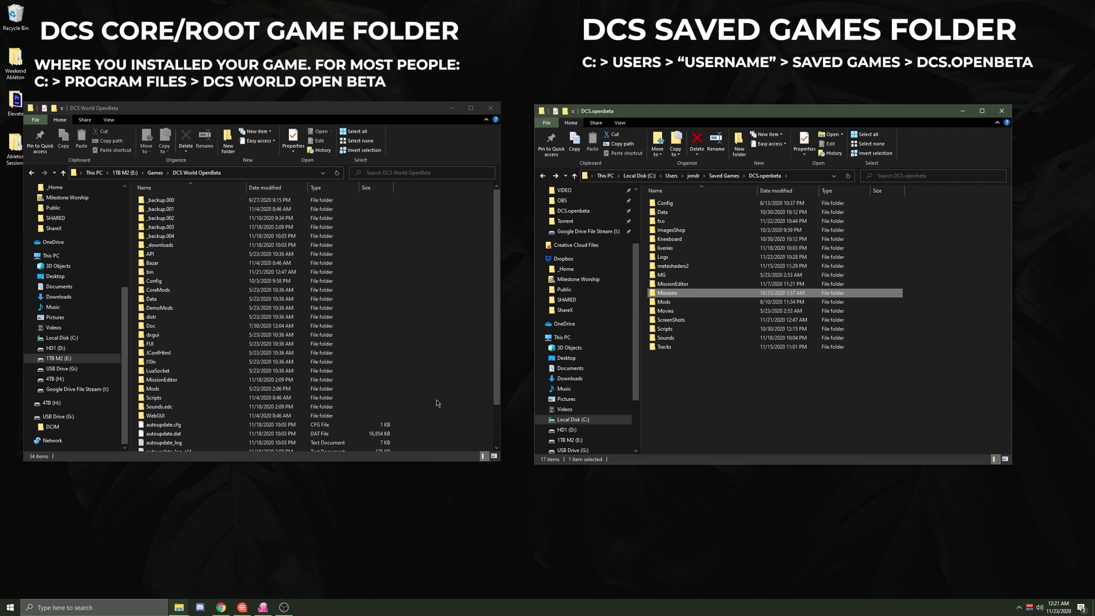
- Launch the OvGME mod manager and place its window over the DCS World OpenBeta window
left_click(101, 608)
type("dcs")
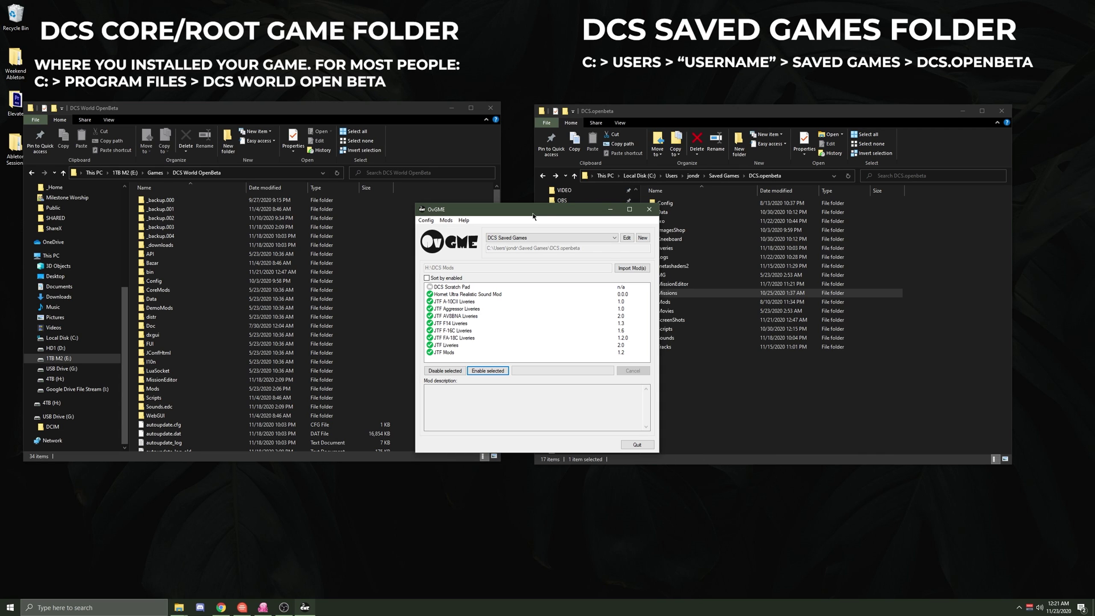
mouse_move(533, 215)
left_mouse_down()
mouse_move(566, 252)
mouse_move(540, 205)
left_mouse_up()
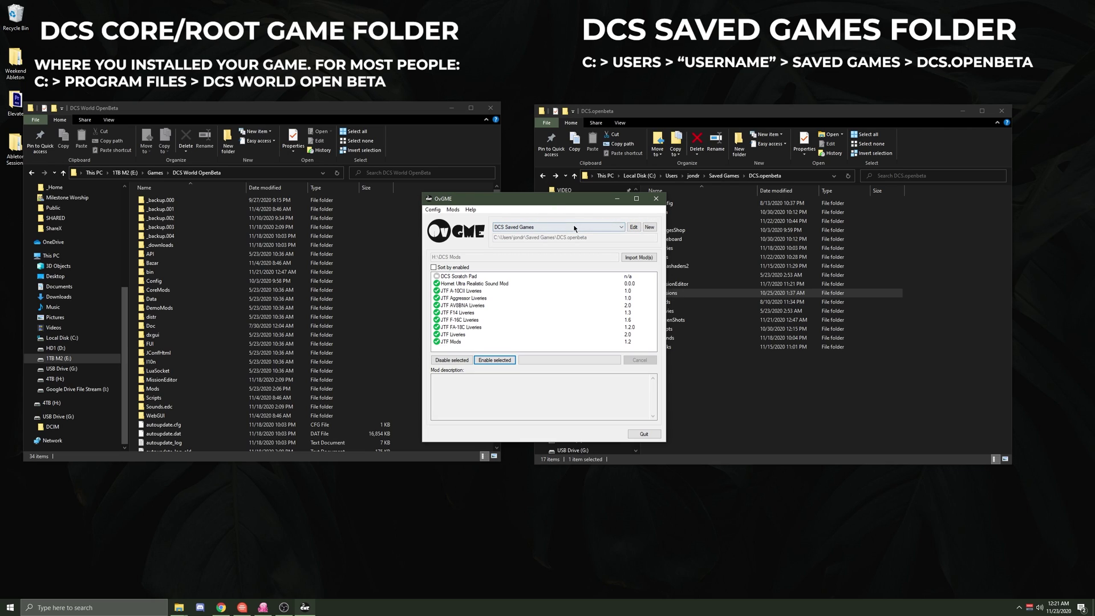
left_click(546, 224)
left_click(541, 225)
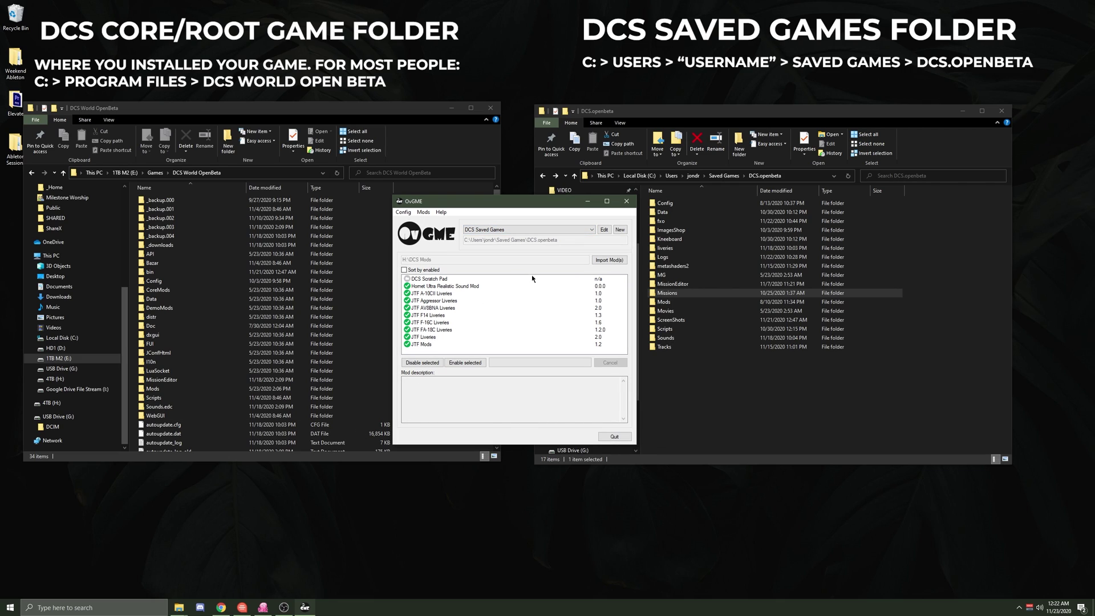
left_click_drag(528, 205, 338, 68)
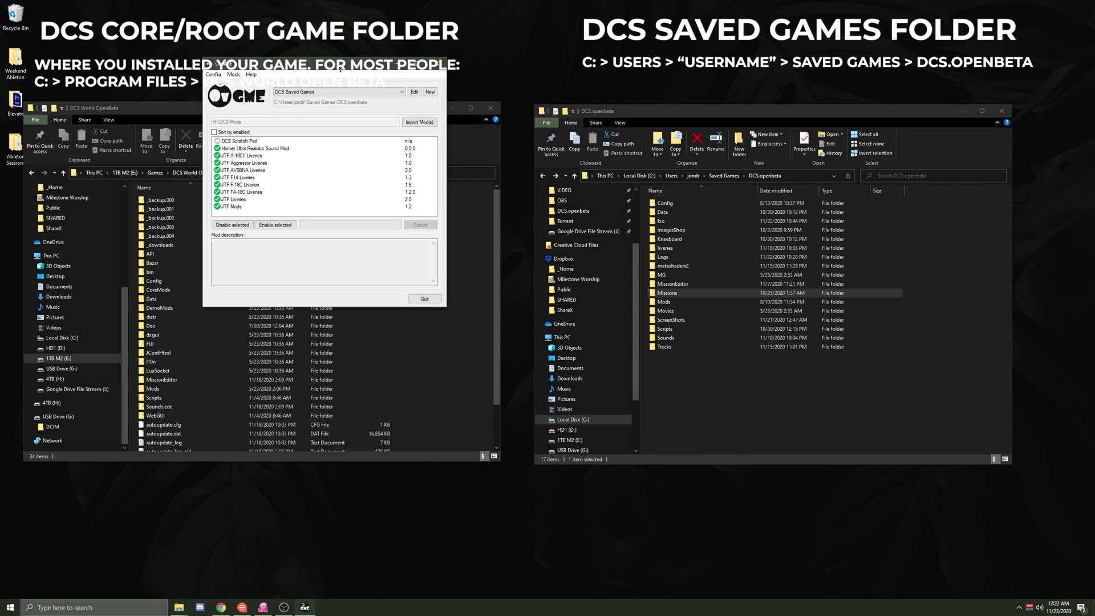
- Open another folder window from DCS.openbeta, place it below the others, and show the 4TB (H:) drive in it
left_click(693, 419)
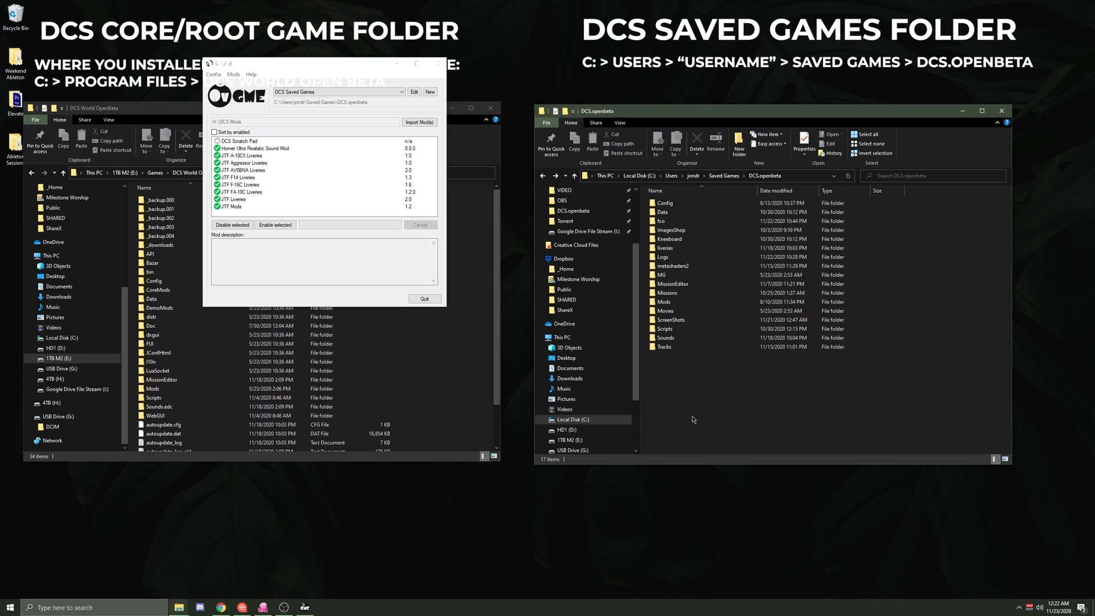
key("ctrl+n")
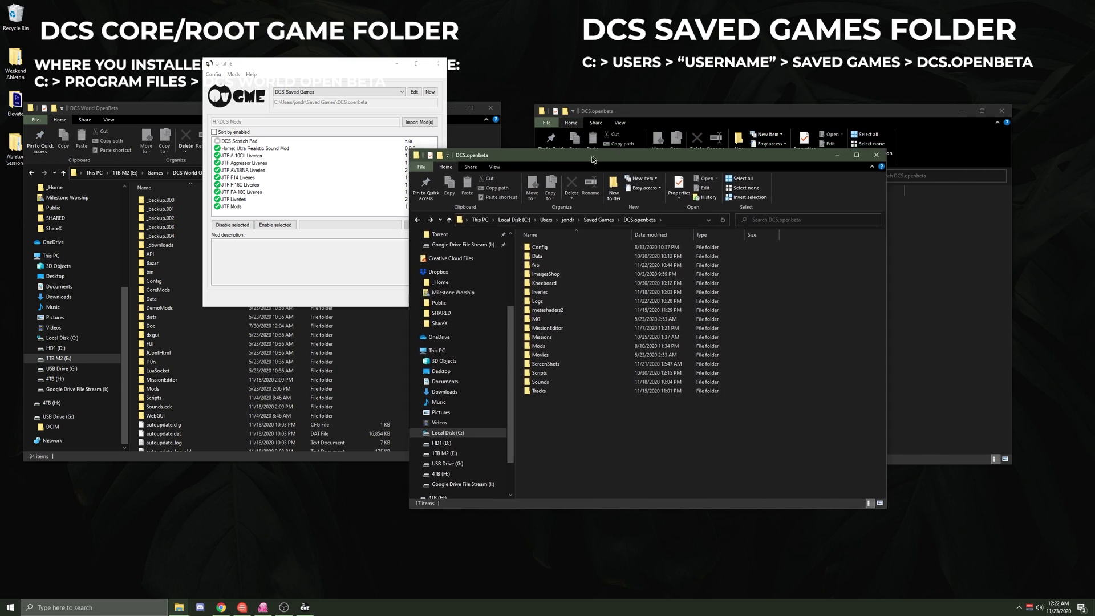
left_click_drag(588, 162, 491, 227)
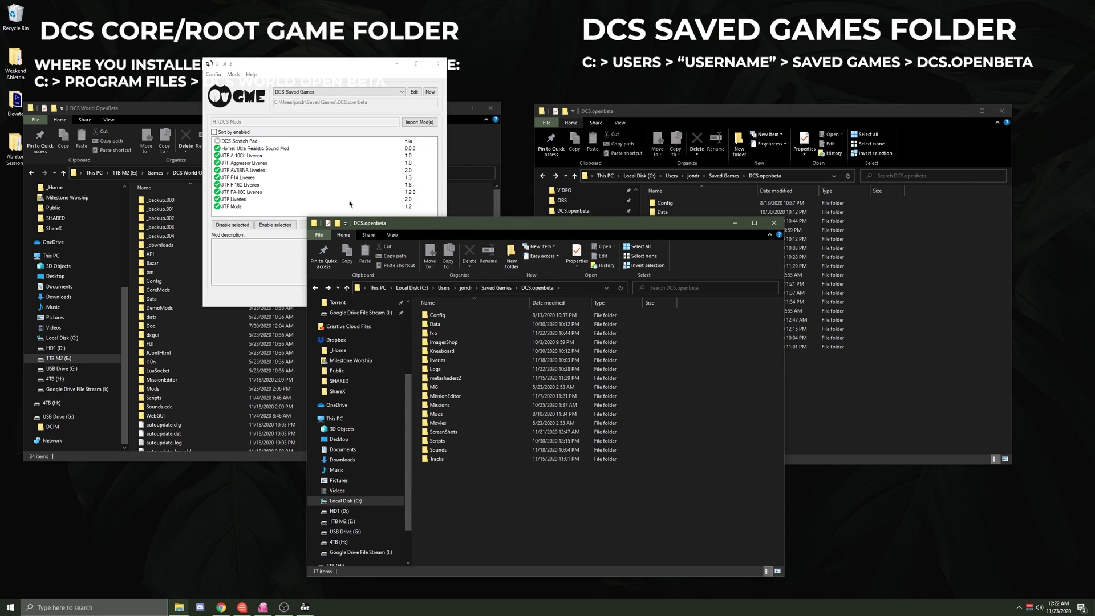
scroll(350, 509, "down", 1)
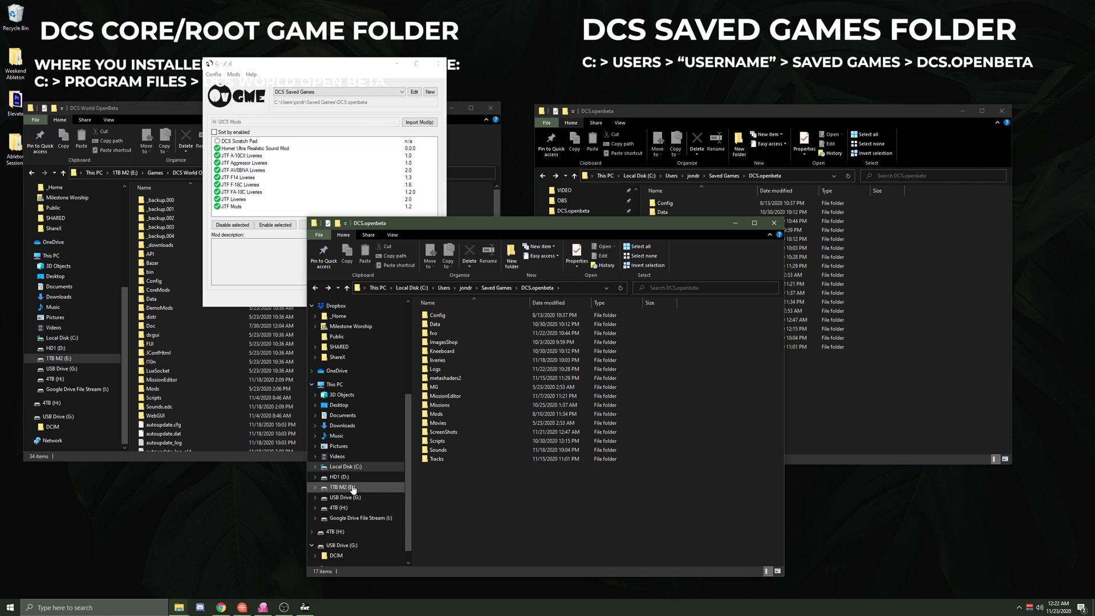
left_click(348, 508)
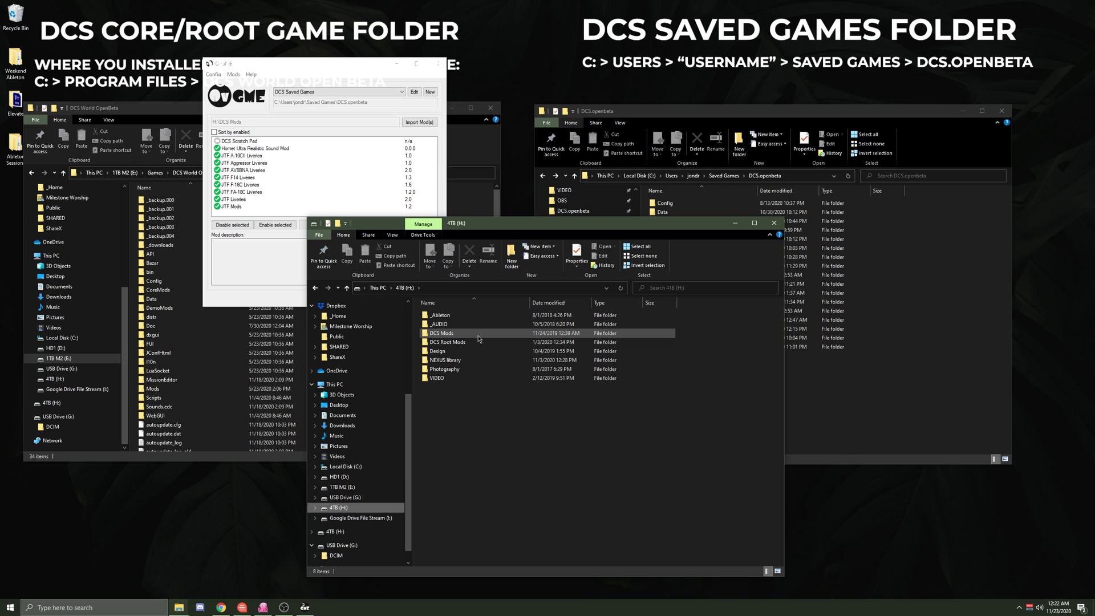
- Open the DCS Mods folder on 4TB (H:), select all its items for comparison with OvGME's mod list, and return to the drive
mouse_move(480, 337)
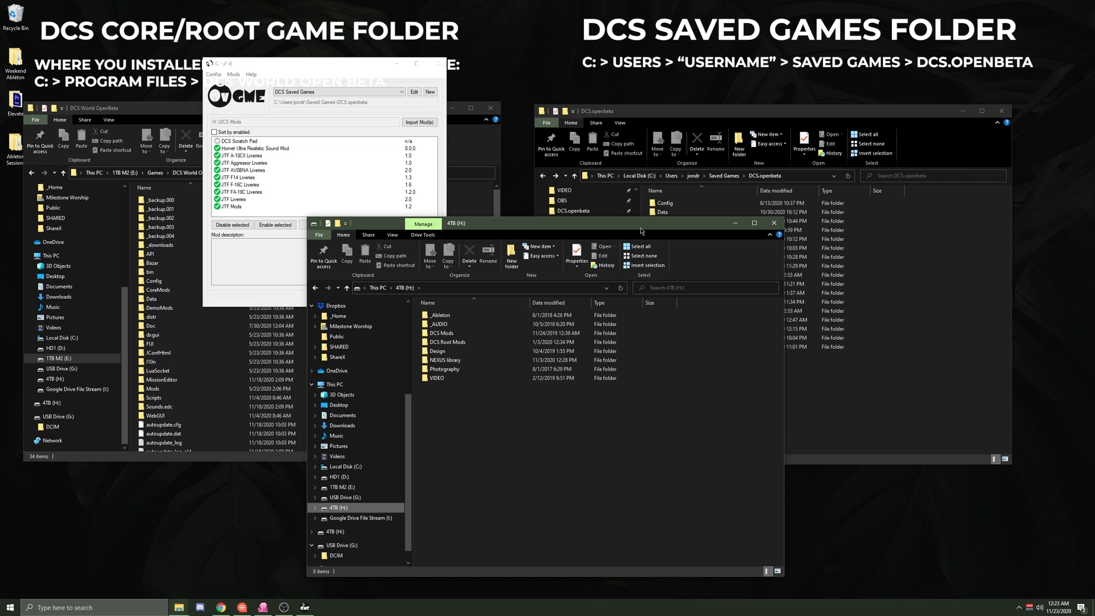
left_click_drag(710, 107, 736, 92)
left_click(445, 333)
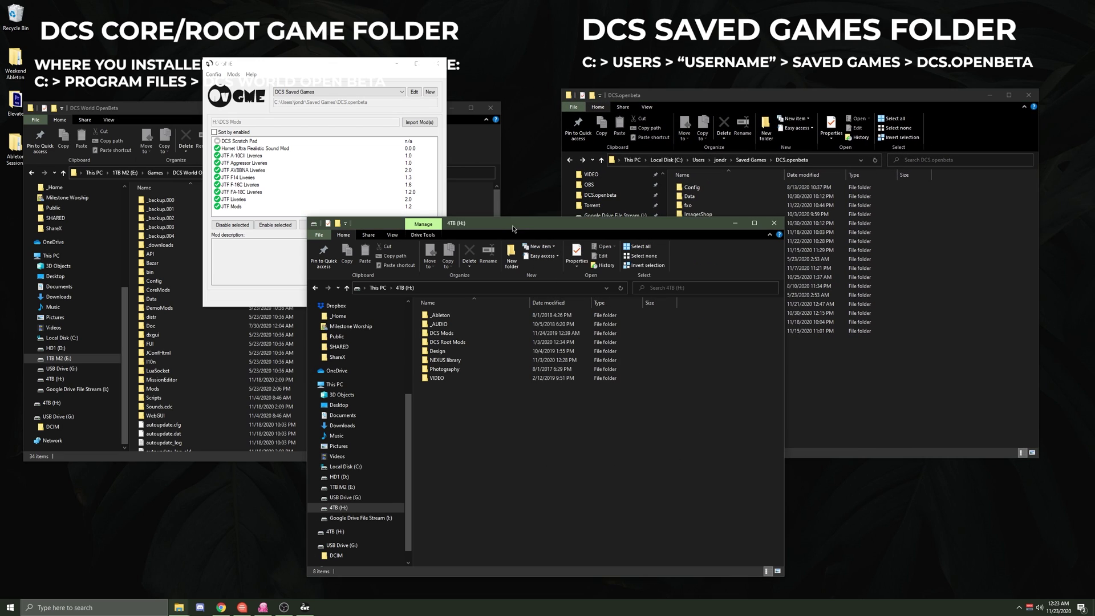
double_click(503, 338)
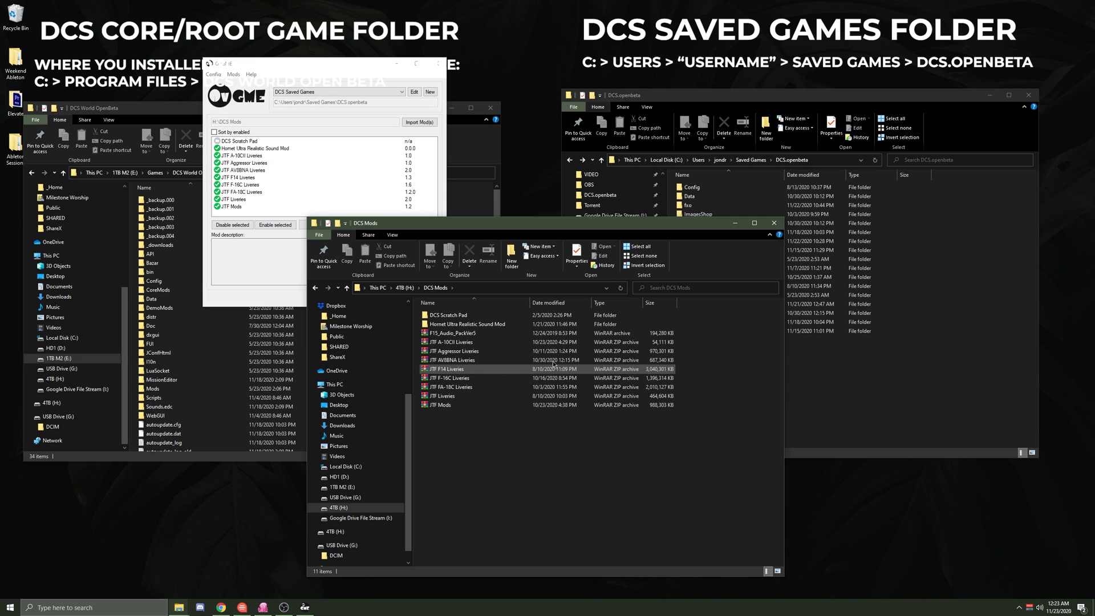
left_click_drag(509, 431, 522, 305)
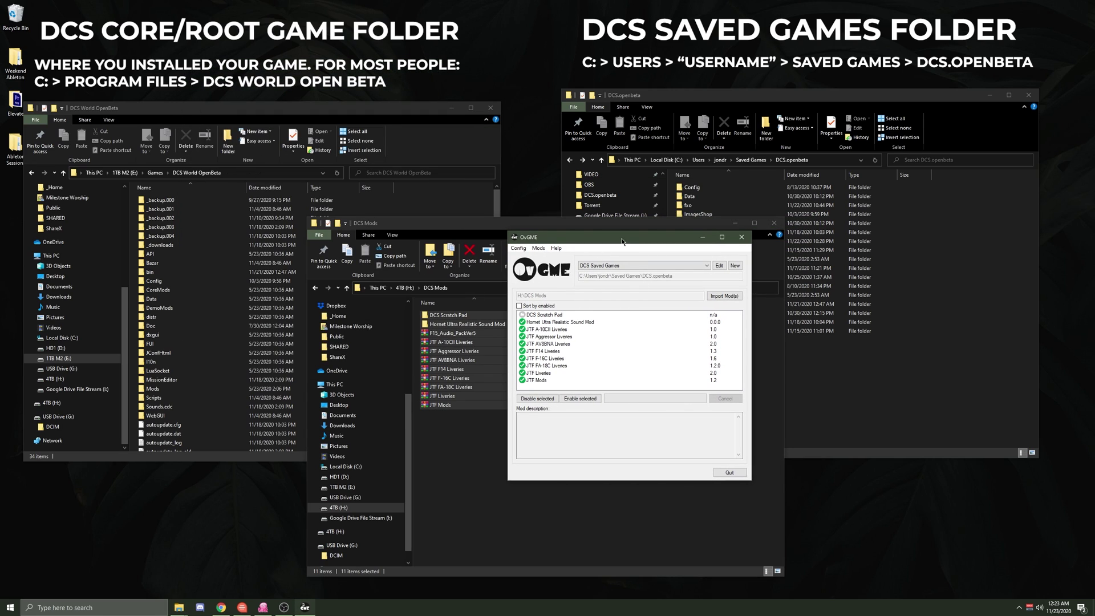
left_click(516, 219)
key("alt+Up")
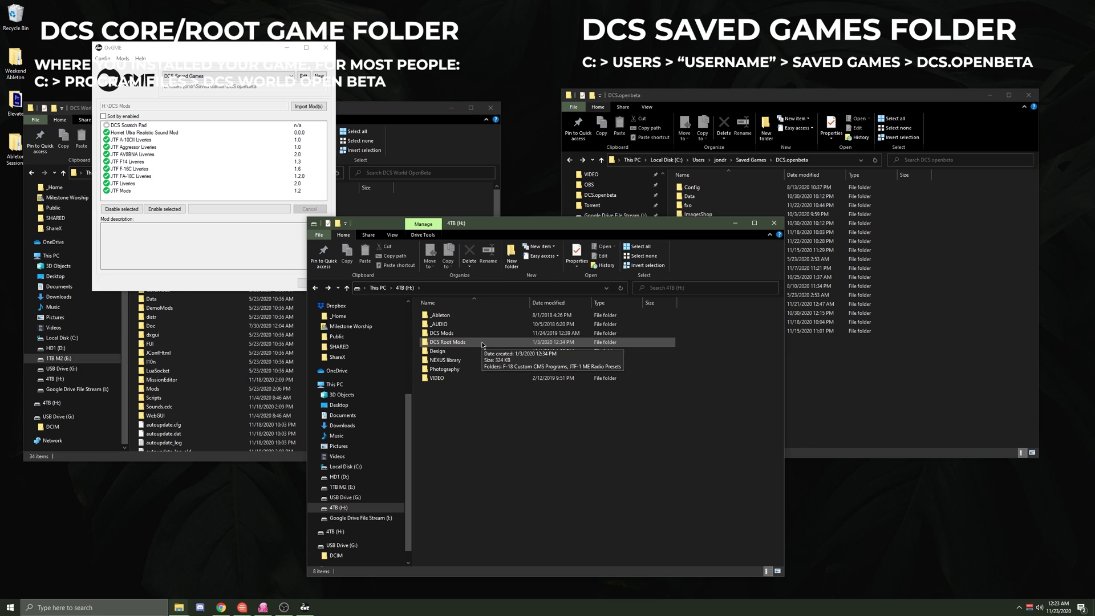
- Look through the DCS World OpenBeta folder again and open the DCS Root Mods folder on the 4TB (H:) drive
left_click(398, 111)
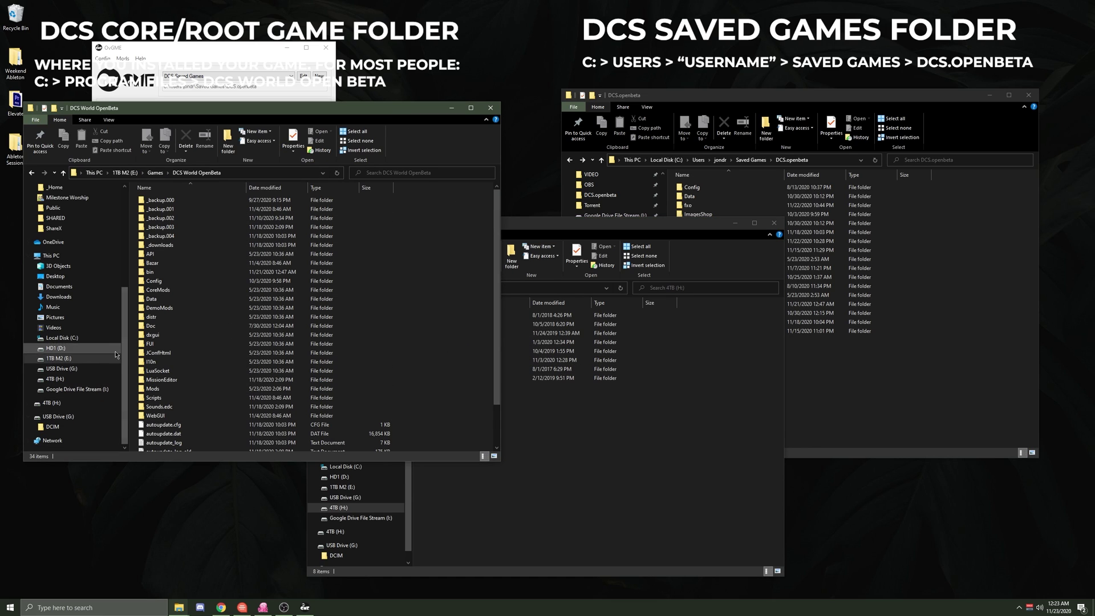
scroll(348, 327, "down", 2)
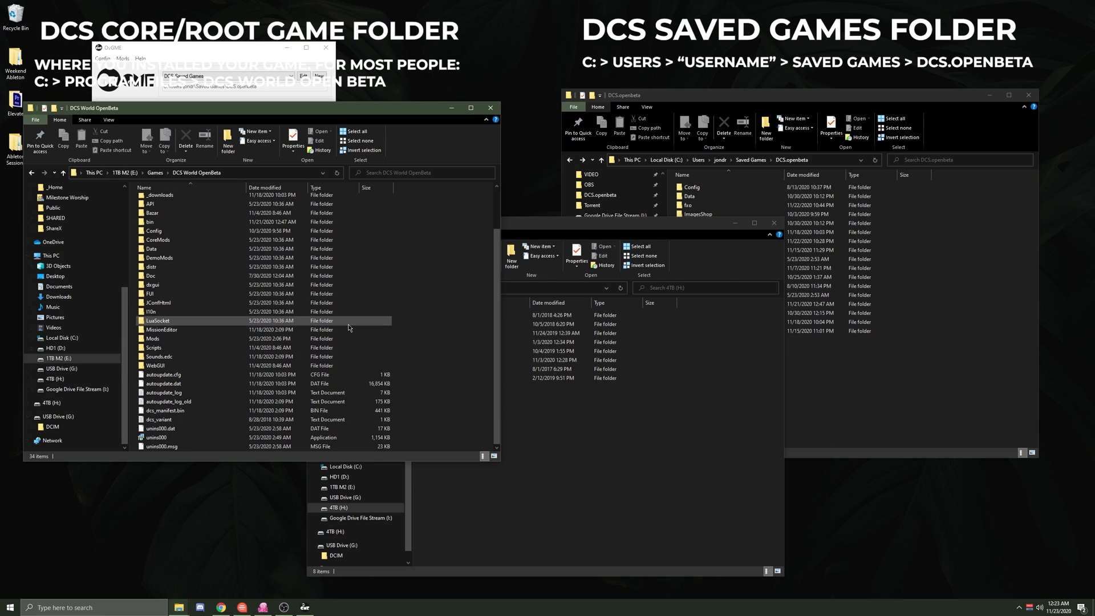
scroll(274, 415, "up", 2)
scroll(274, 399, "down", 2)
scroll(273, 367, "up", 2)
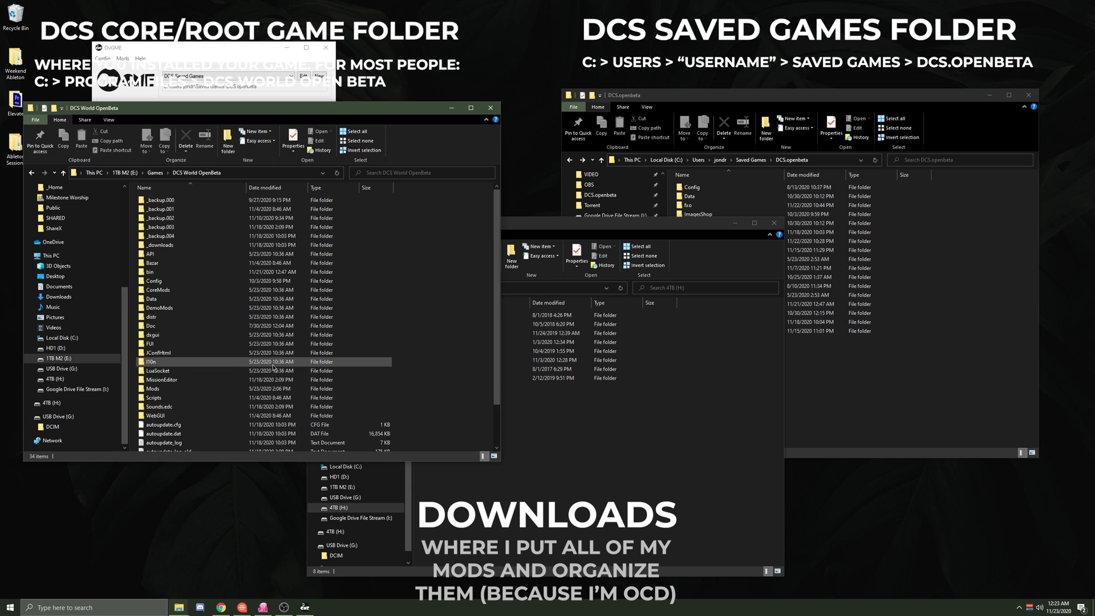
left_click(554, 416)
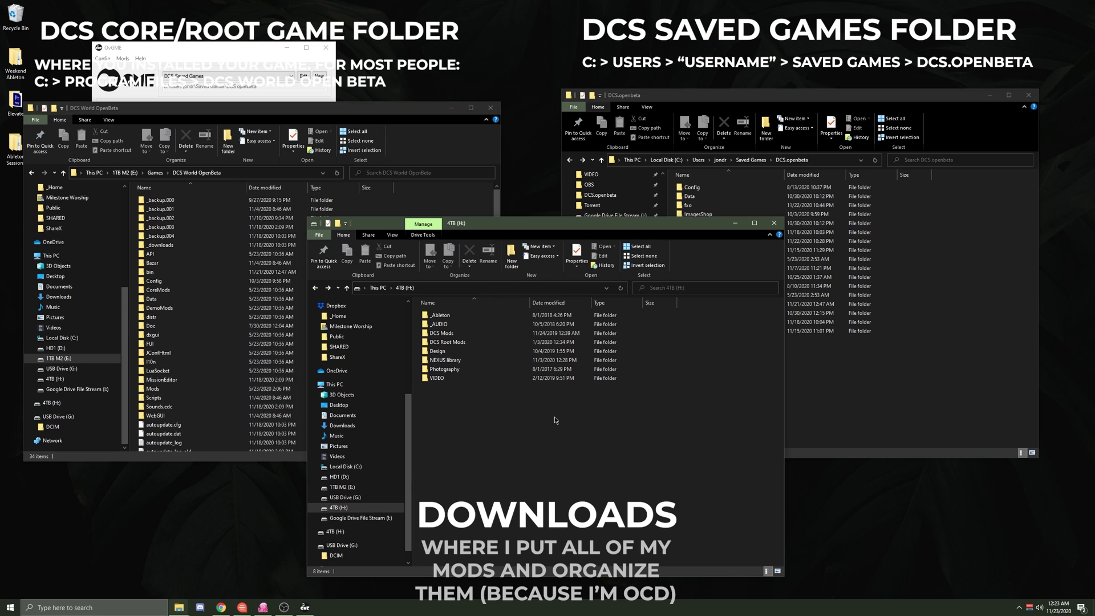
double_click(496, 342)
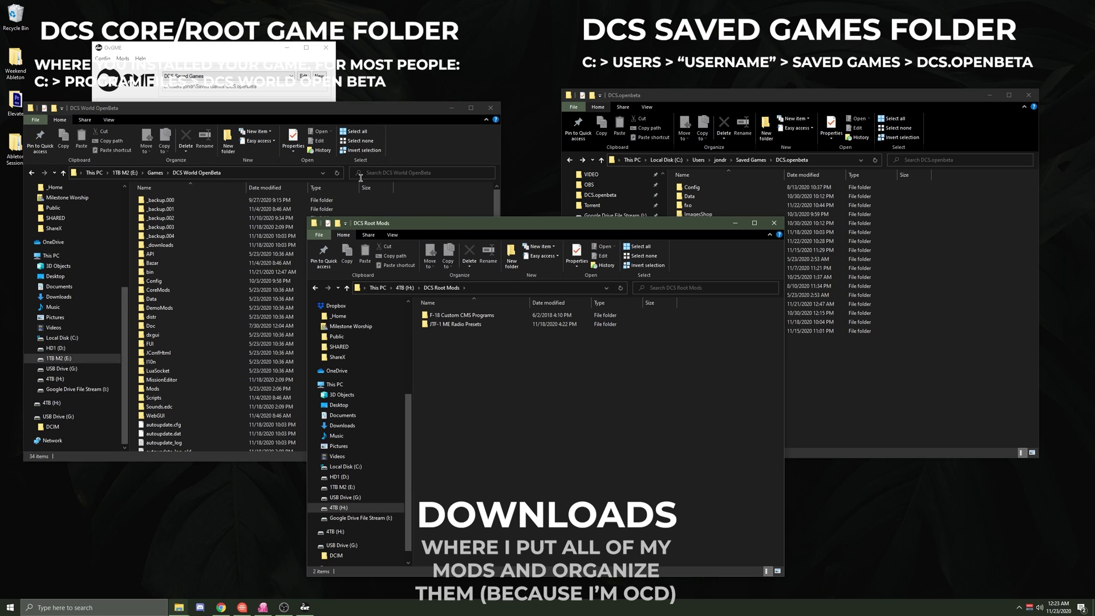
- Switch OvGME to the DCS Core Mods configuration, move its window up, and bring the DCS World OpenBeta folder forward
left_click(228, 76)
left_click(228, 76)
left_click(233, 83)
left_click_drag(226, 50, 225, 17)
left_click(405, 170)
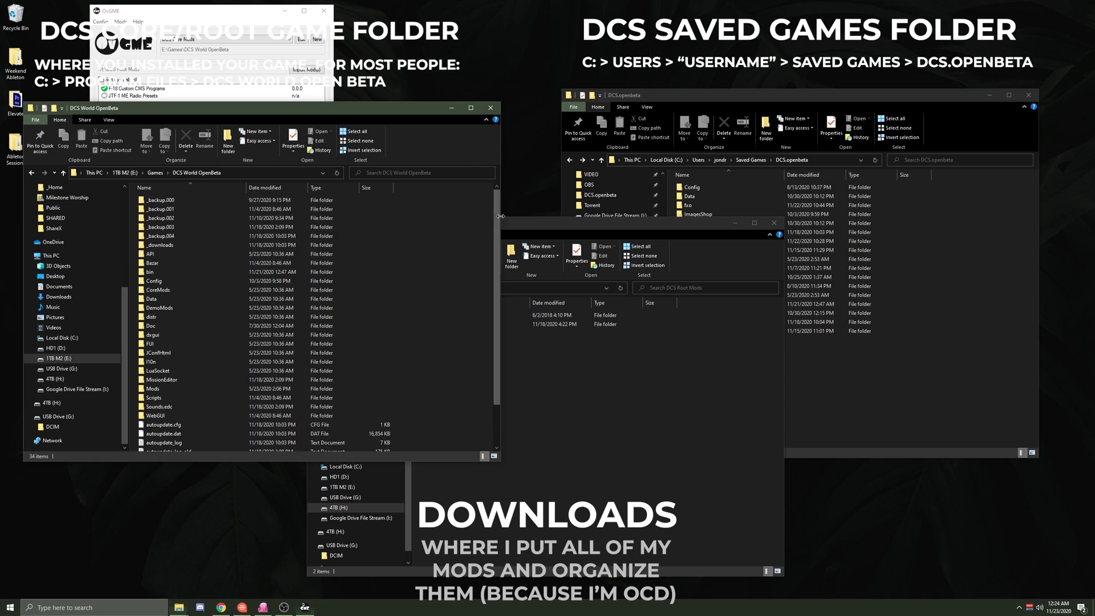
- Go from DCS Root Mods back to the 4TB (H:) drive and rearrange its window and OvGME between the two DCS folder windows
left_click(523, 224)
key("alt+Up")
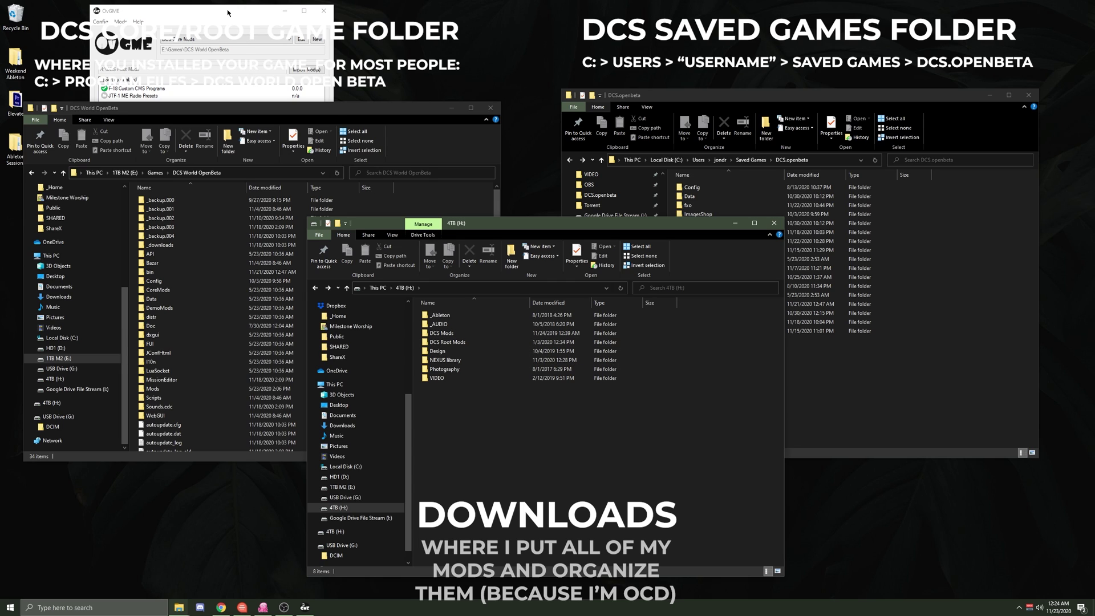
left_click_drag(228, 13, 528, 174)
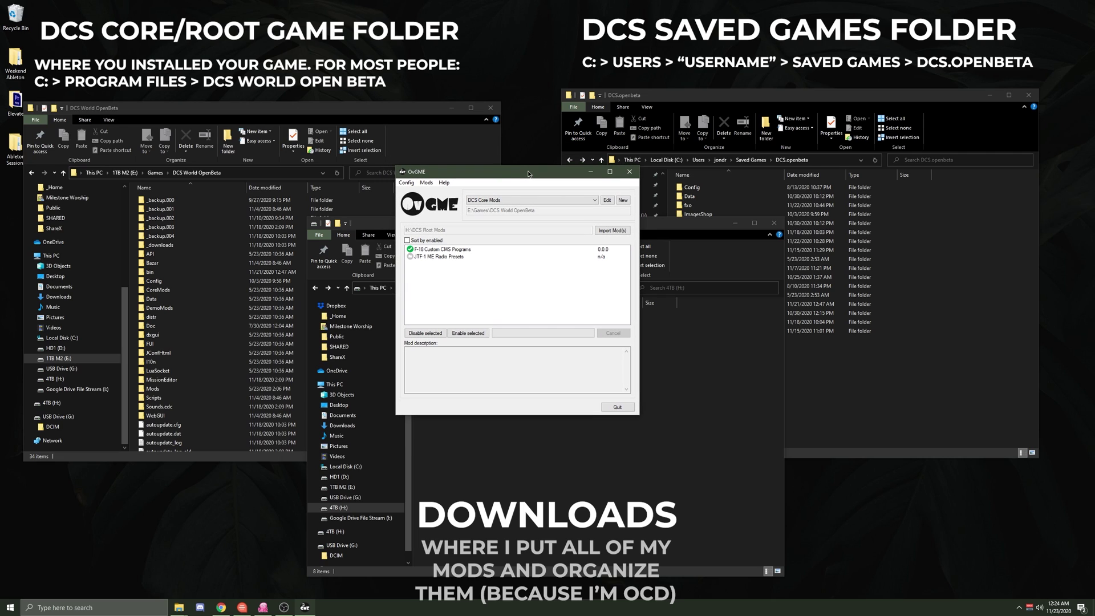
left_click_drag(534, 174, 188, 47)
left_click(494, 245)
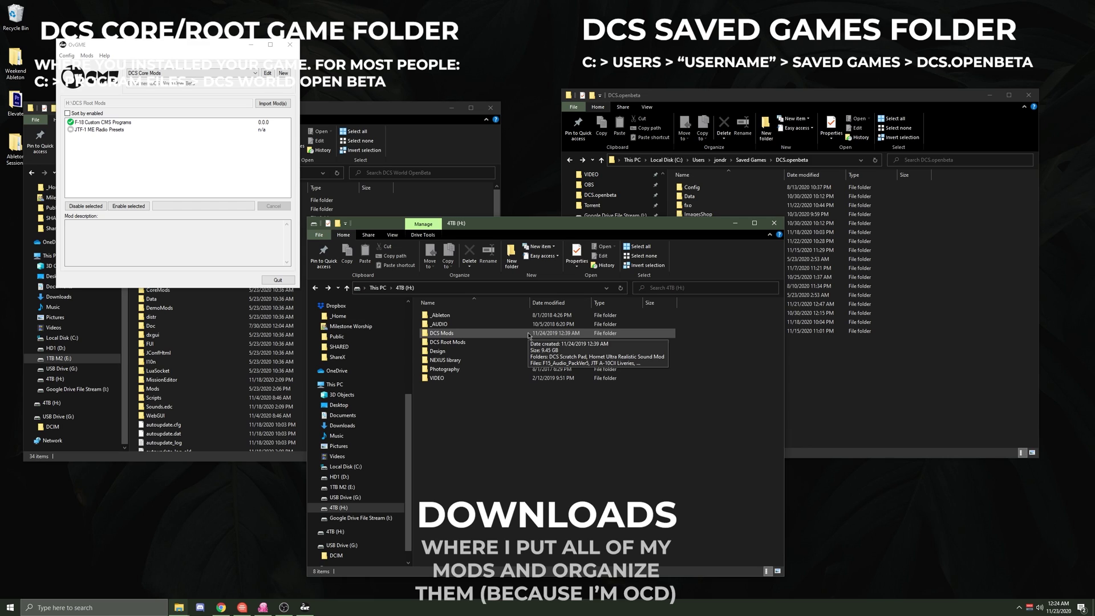
left_click(912, 175)
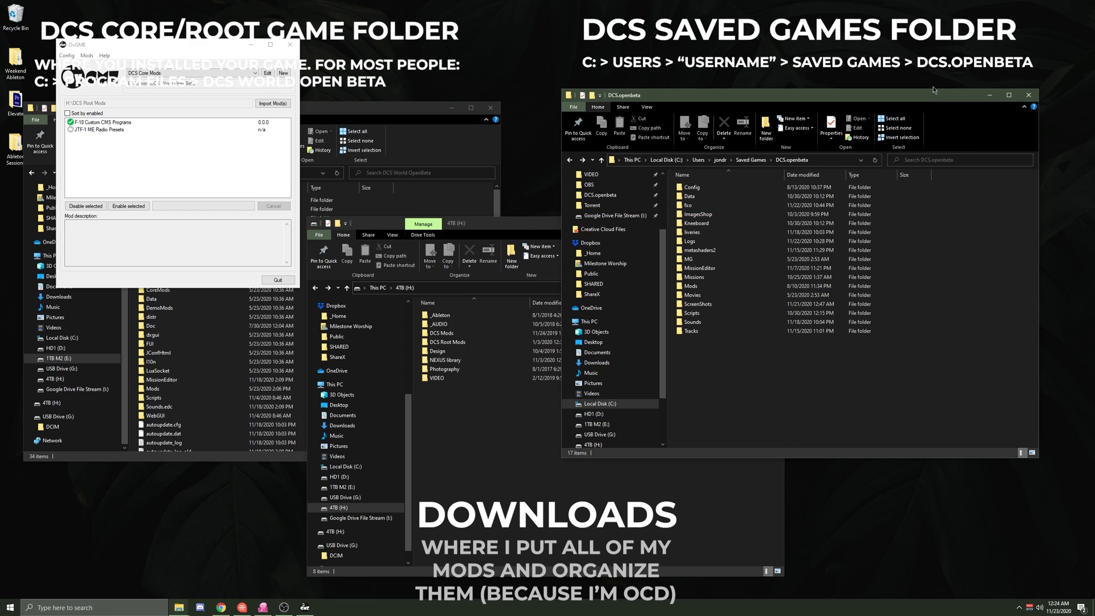
left_click(551, 232)
left_click_drag(559, 227, 527, 240)
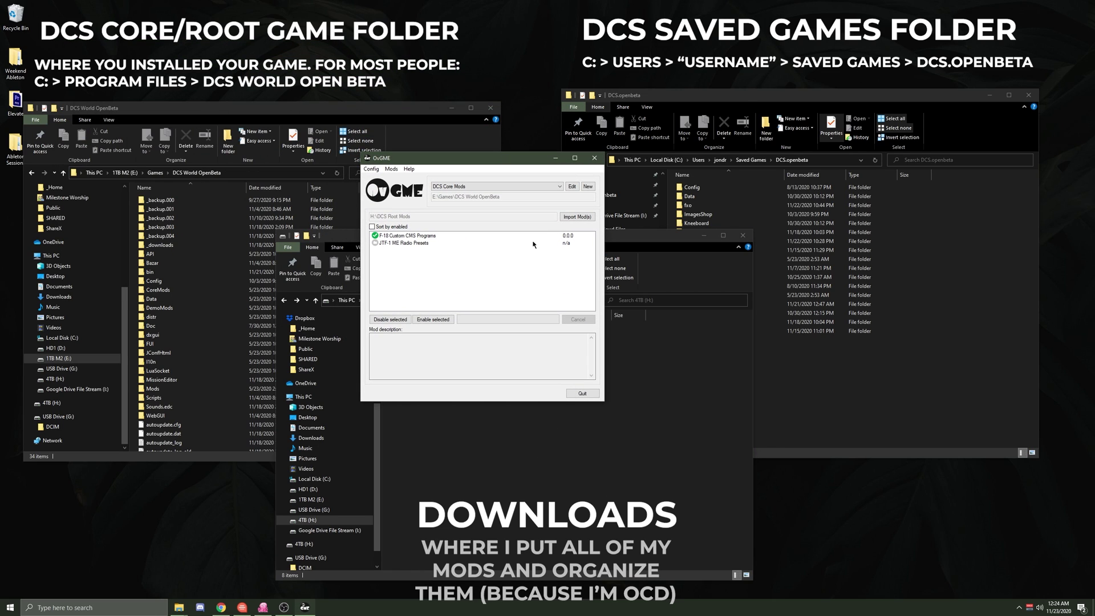
- Start a new OvGME configuration titled "DCS Saved Games 2"
left_click(588, 187)
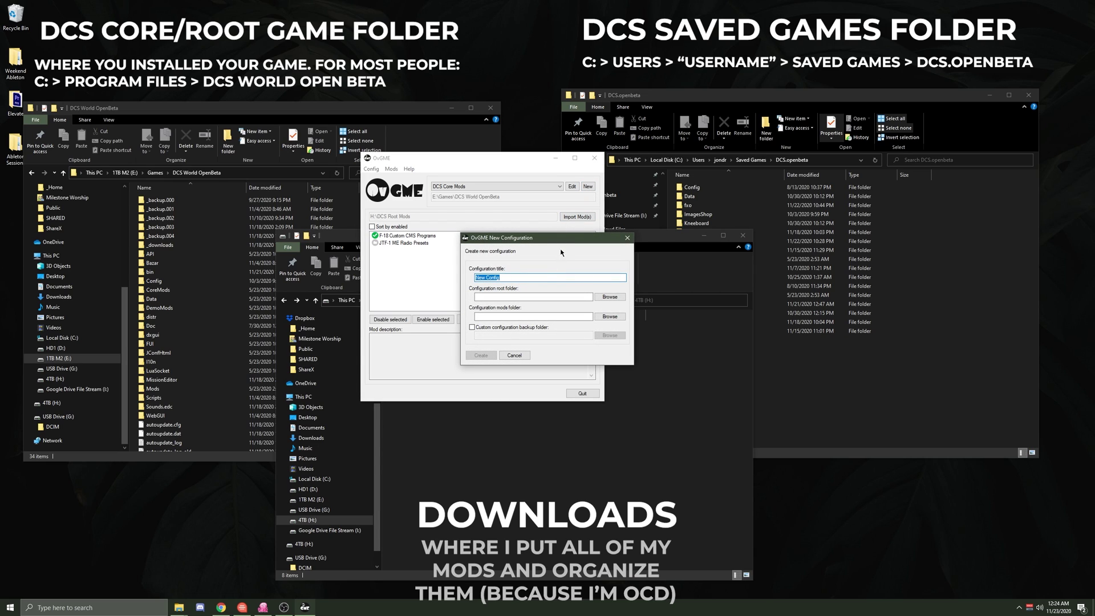
left_click_drag(562, 239, 497, 220)
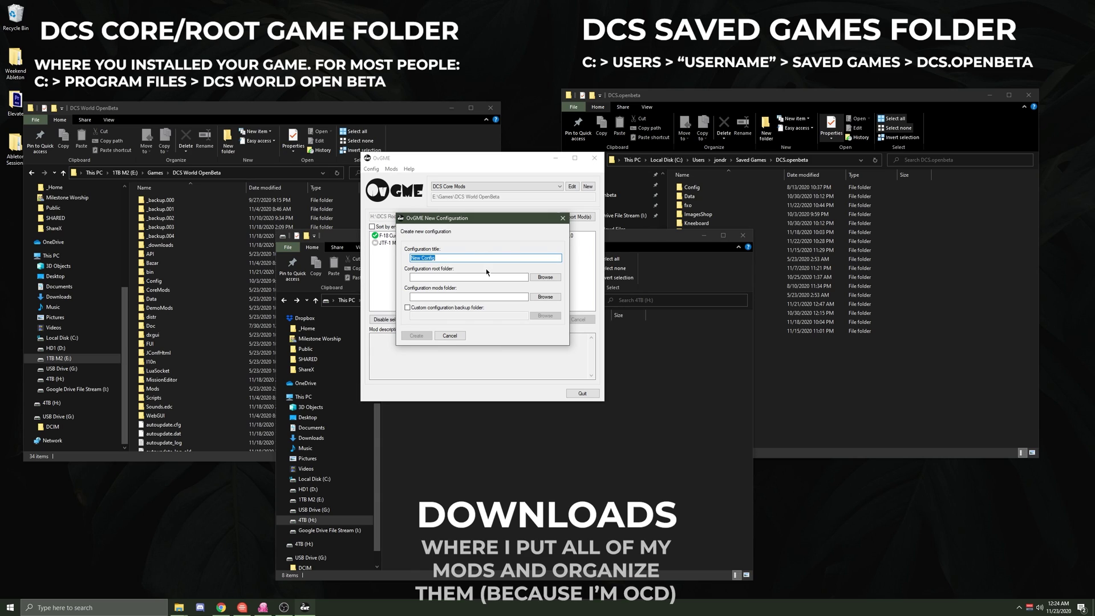
type("DCS Saved Games 2")
key("Tab")
- Set the root folder of DCS Saved Games 2 to the DCS.openbeta folder in the user's Saved Games on Local Disk (C:)
left_click(543, 277)
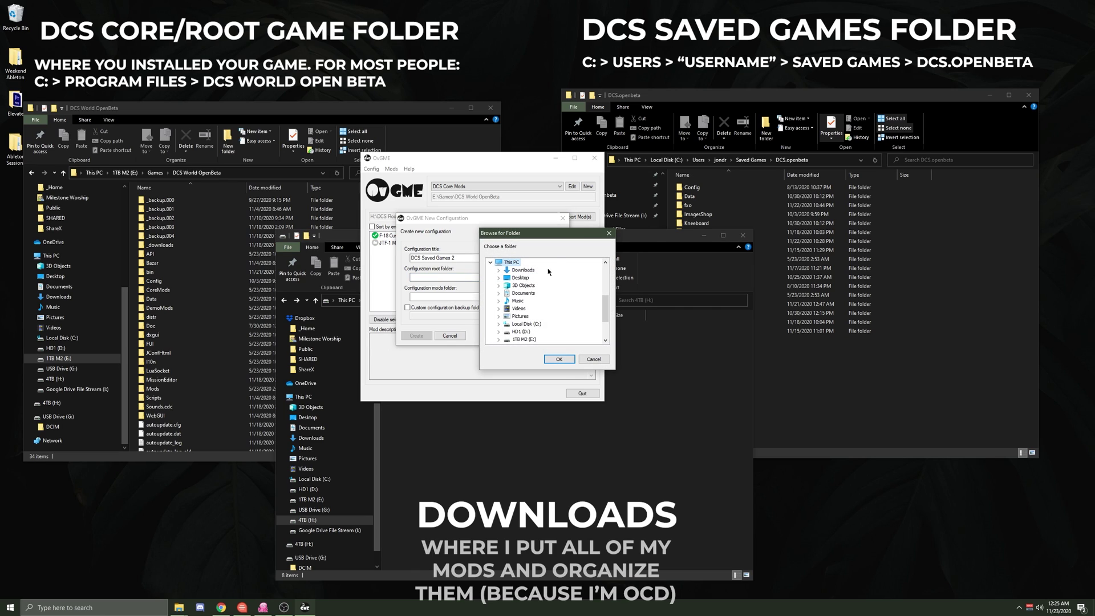
left_click_drag(563, 208, 471, 220)
scroll(513, 295, "down", 2)
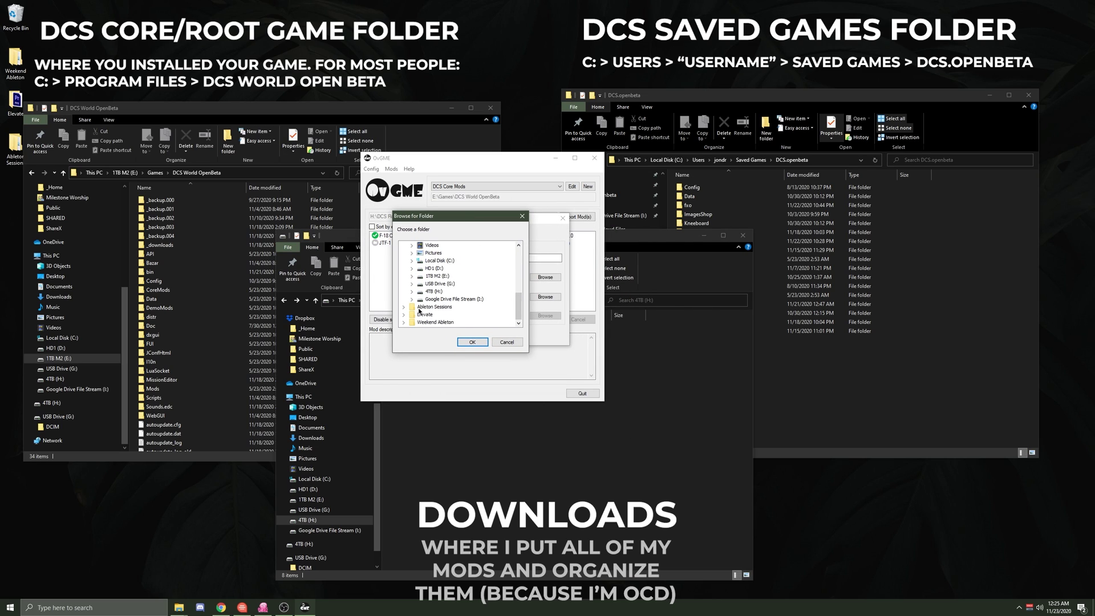
left_click(412, 260)
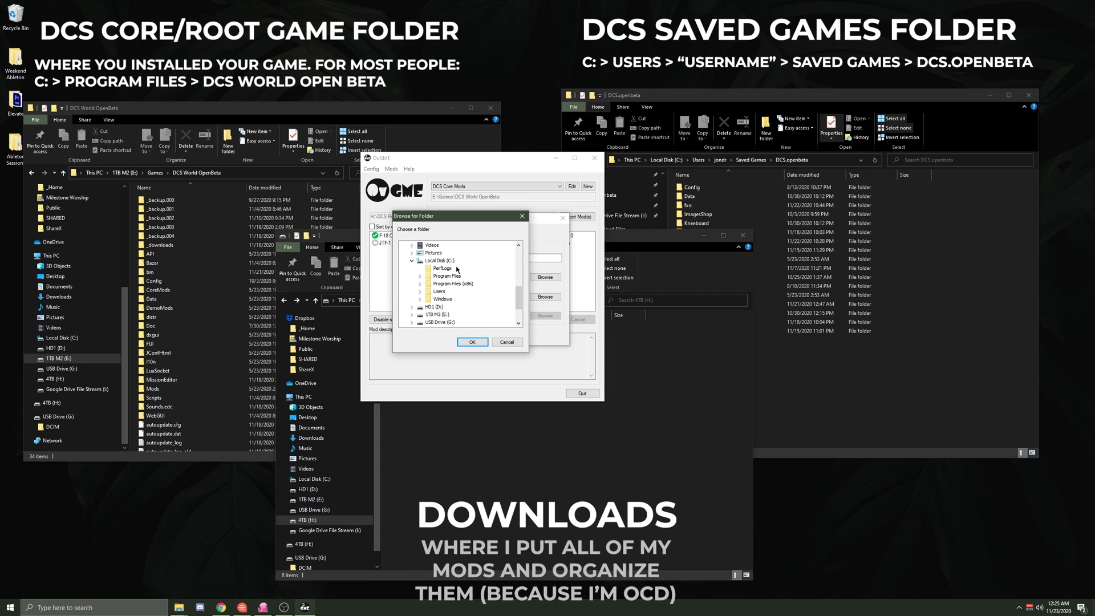
left_click(420, 292)
left_click(427, 300)
scroll(445, 301, "down", 5)
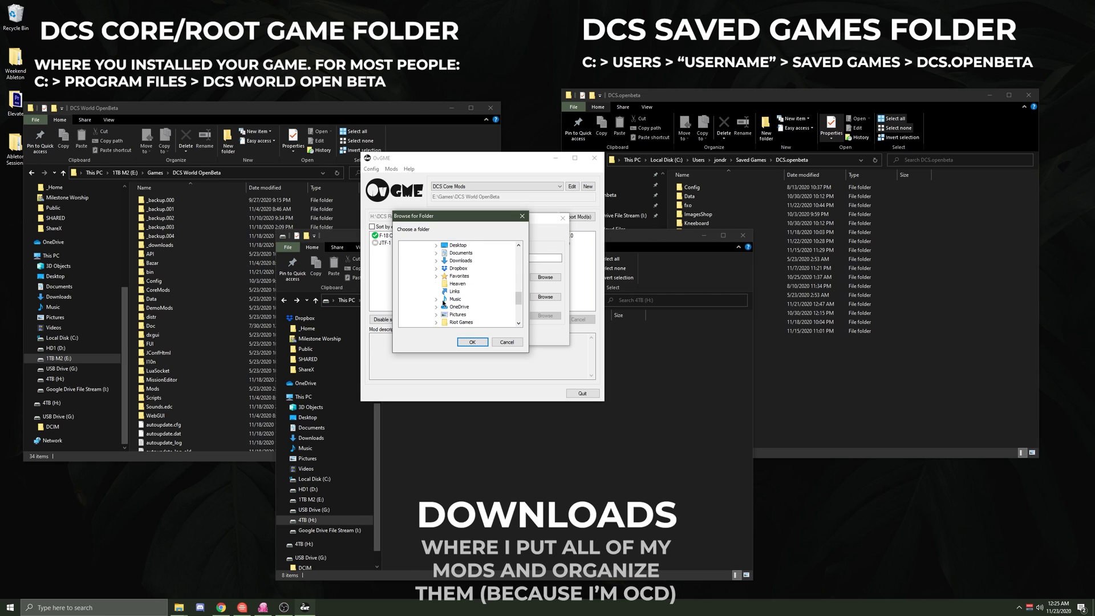
left_click(436, 283)
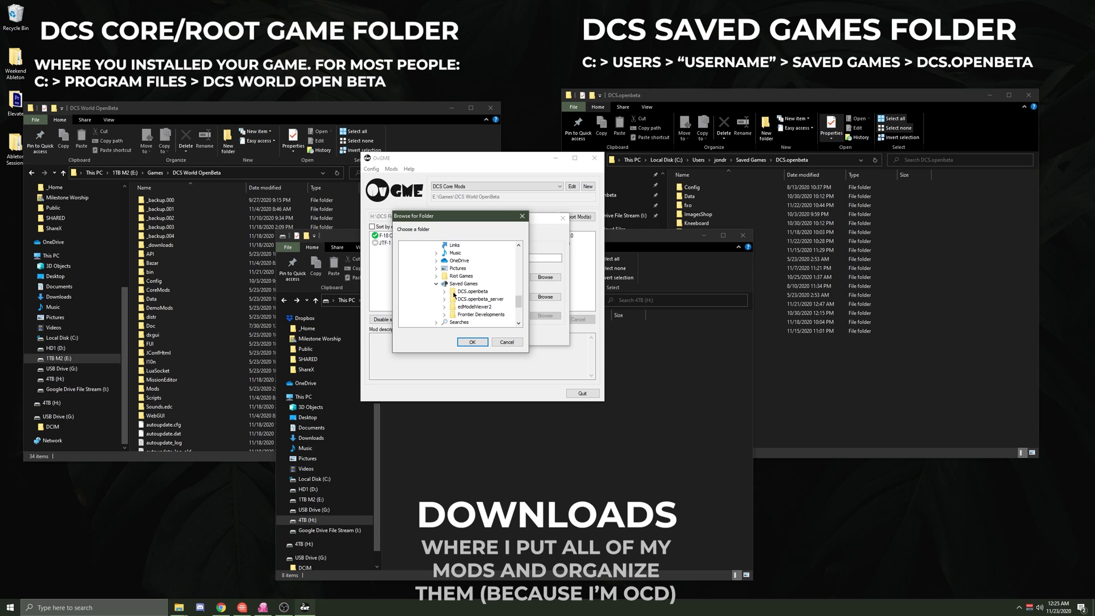
left_click(460, 292)
left_click(481, 341)
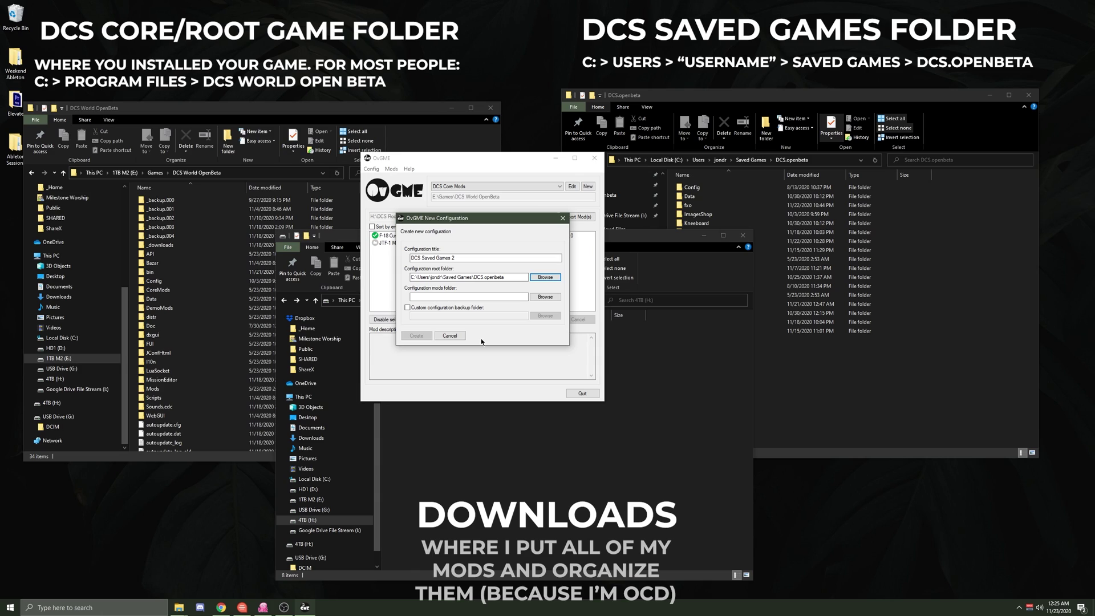
- Set the mods folder of DCS Saved Games 2 to DCS Mods on the 4TB (H:) drive
left_click(494, 297)
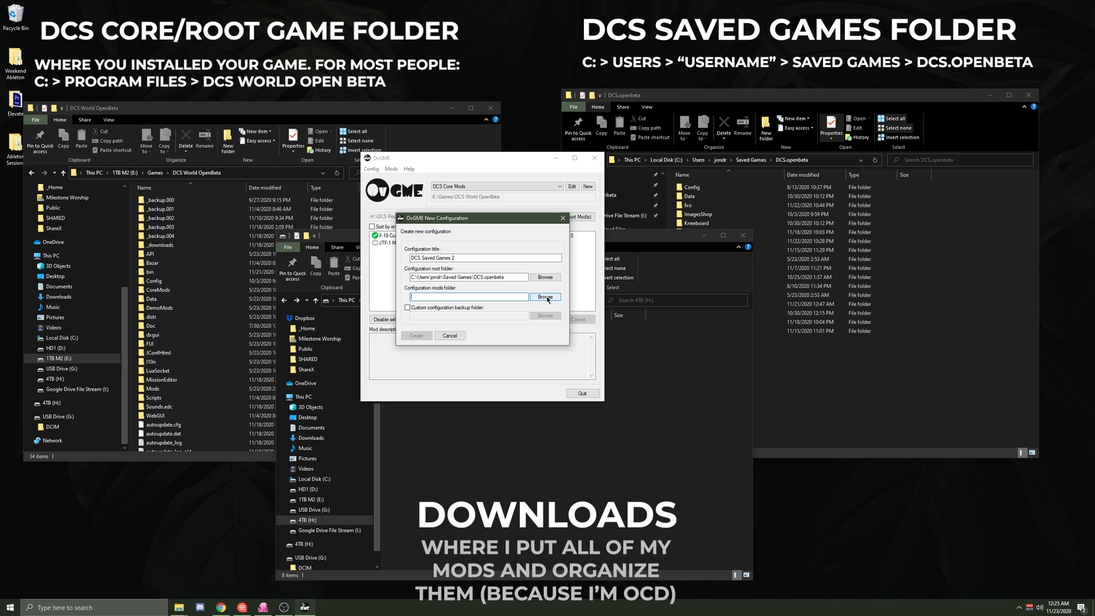
left_click(546, 297)
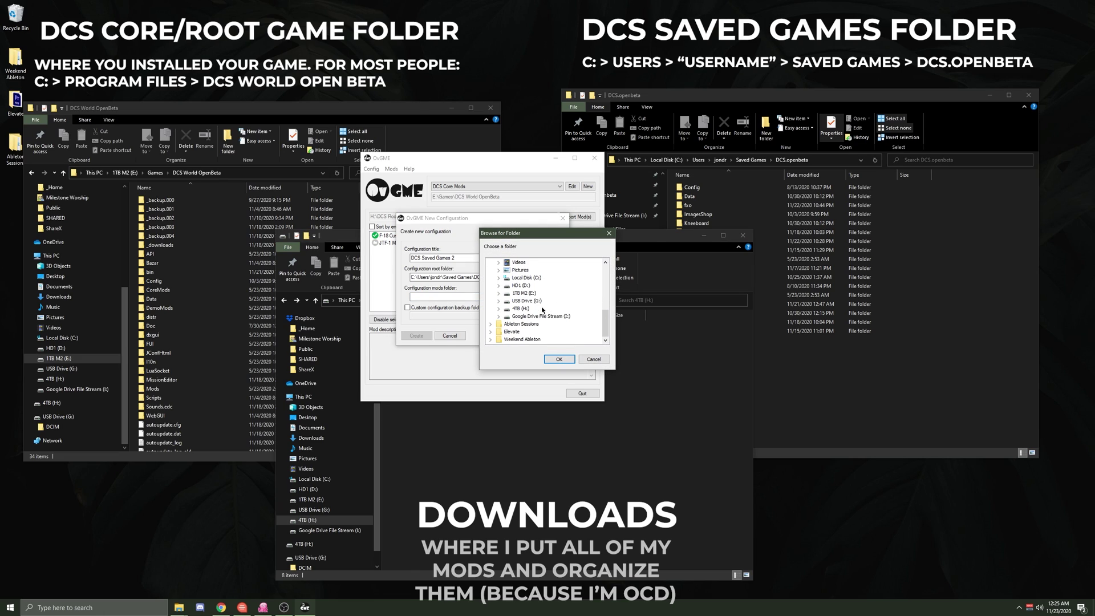
left_click(520, 309)
left_click(499, 308)
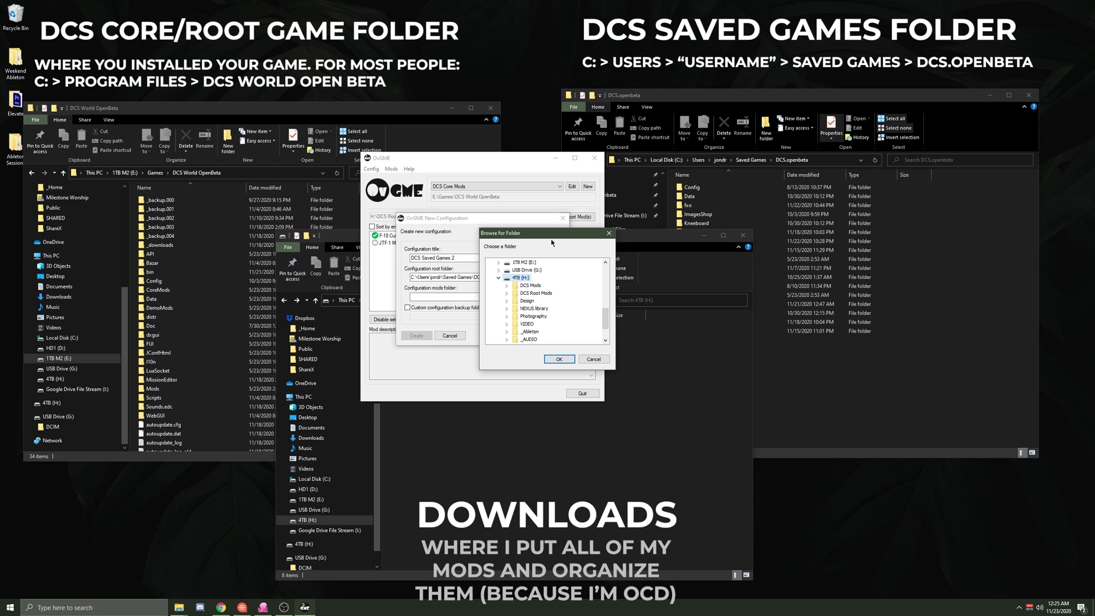
left_click_drag(552, 241, 463, 251)
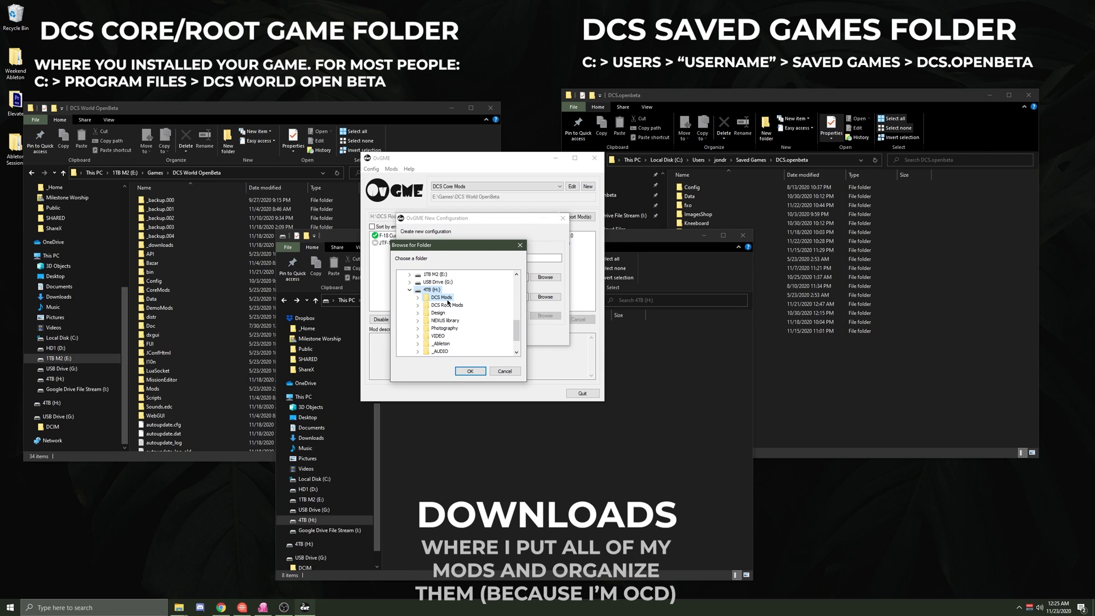
left_click(447, 298)
left_click(470, 371)
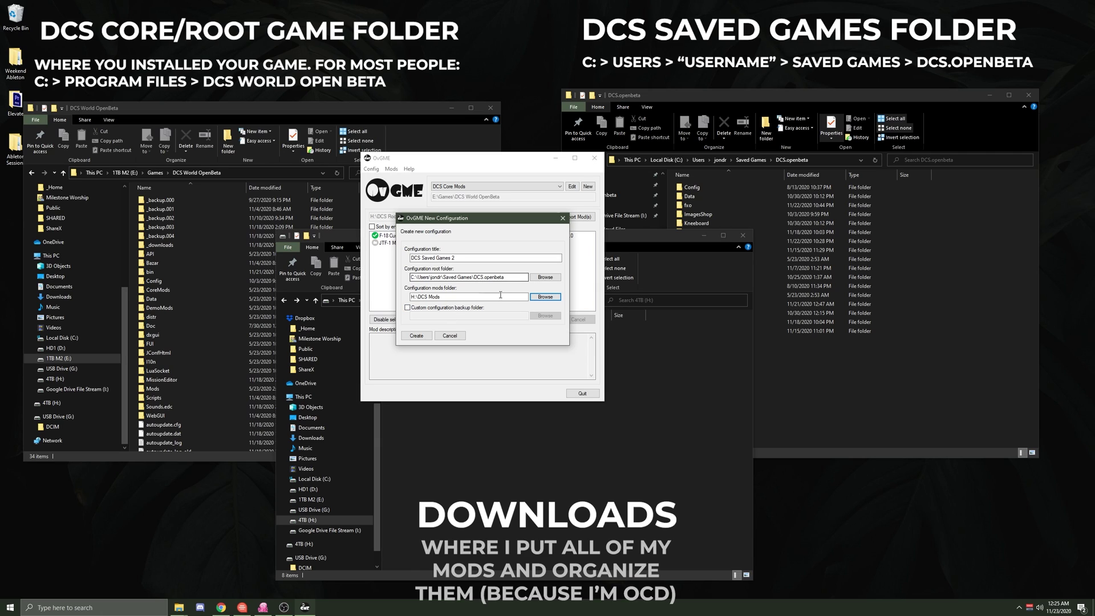
- Highlight the mods folder path and the root folder path in the new configuration to review them
left_click(456, 296)
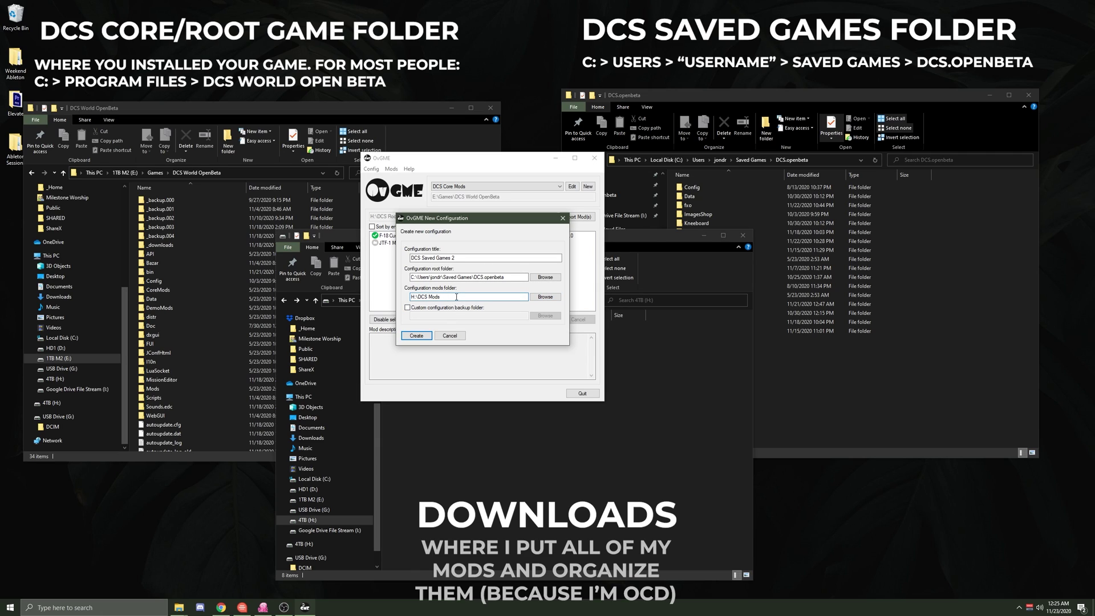
left_click_drag(456, 296, 342, 294)
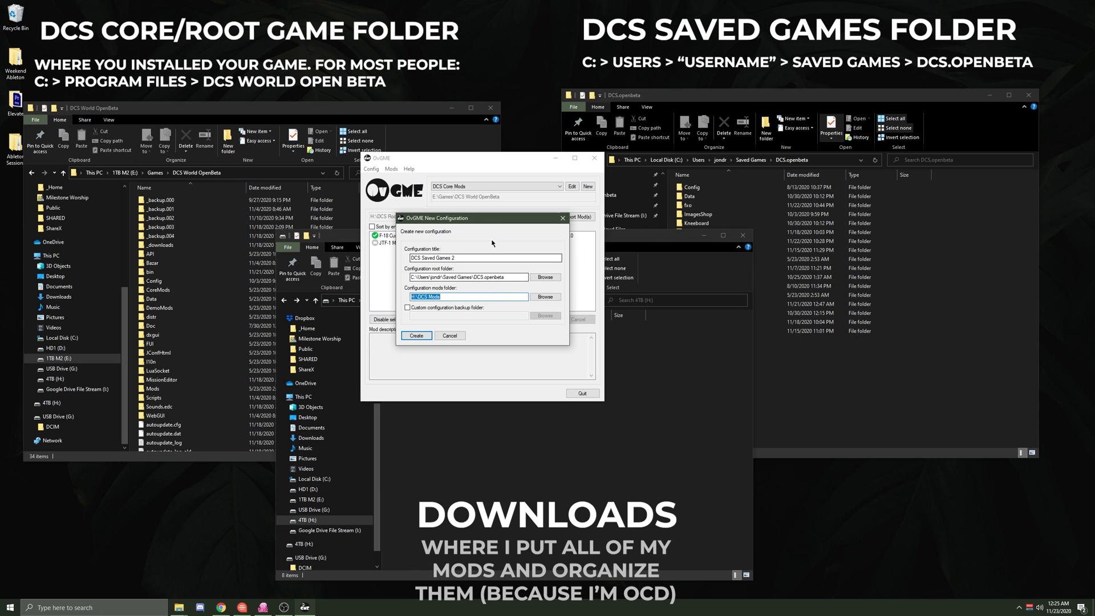
left_click_drag(484, 222, 583, 224)
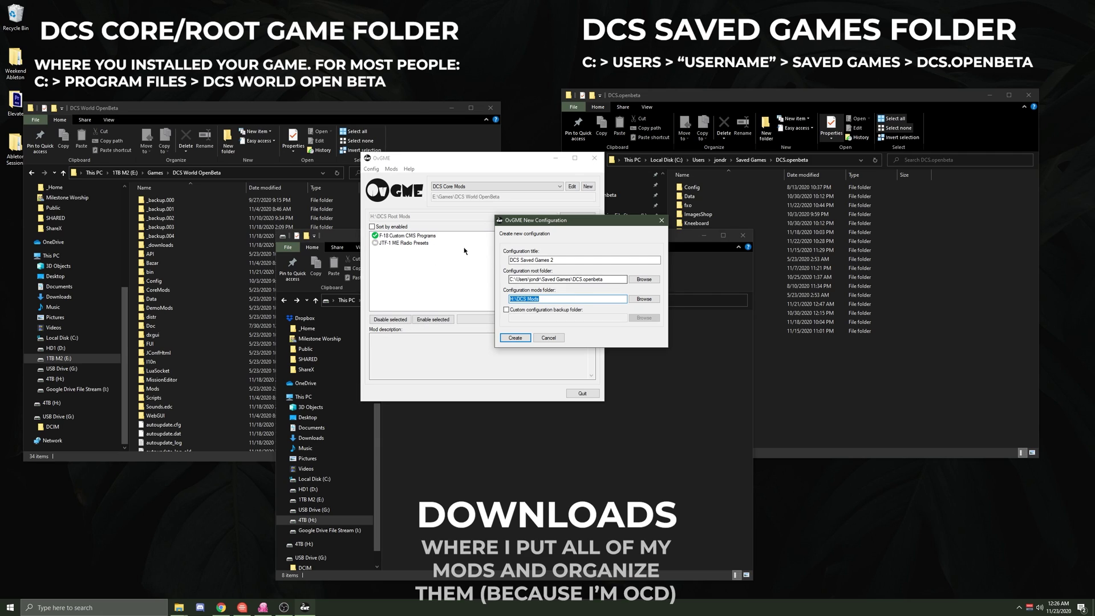
left_click_drag(613, 279, 500, 276)
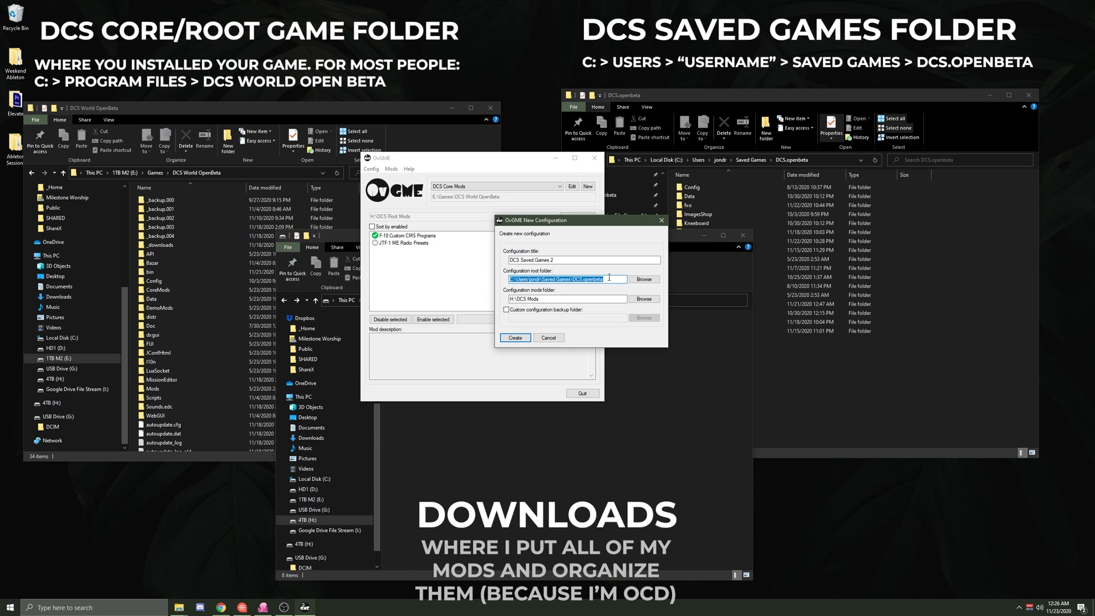
left_click(609, 278)
key("ctrl+a")
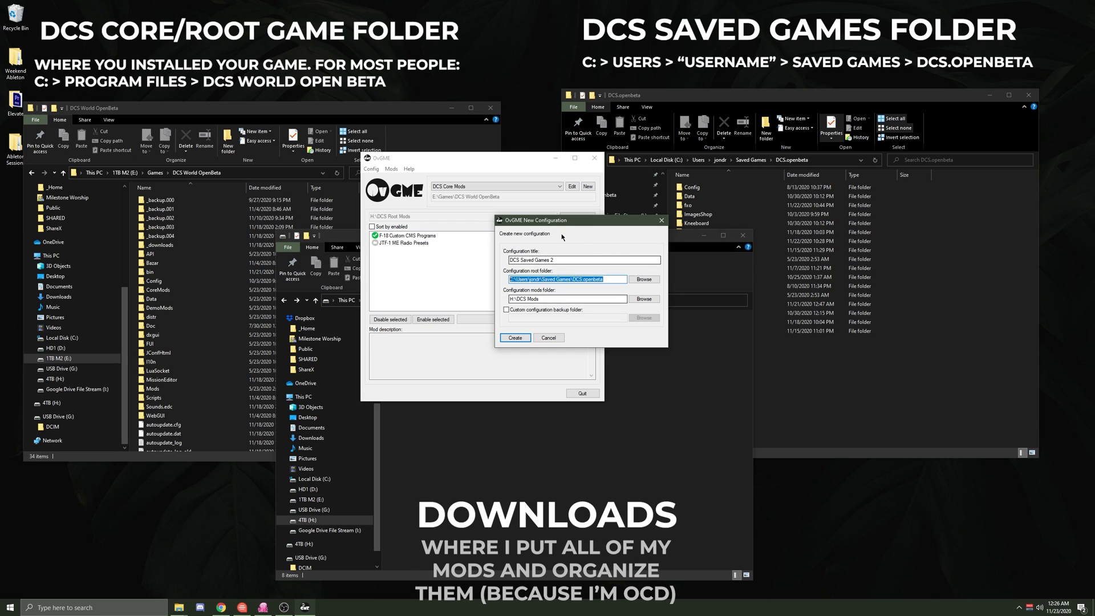
- Try to create the DCS Saved Games 2 configuration and close its dialog
left_click(515, 338)
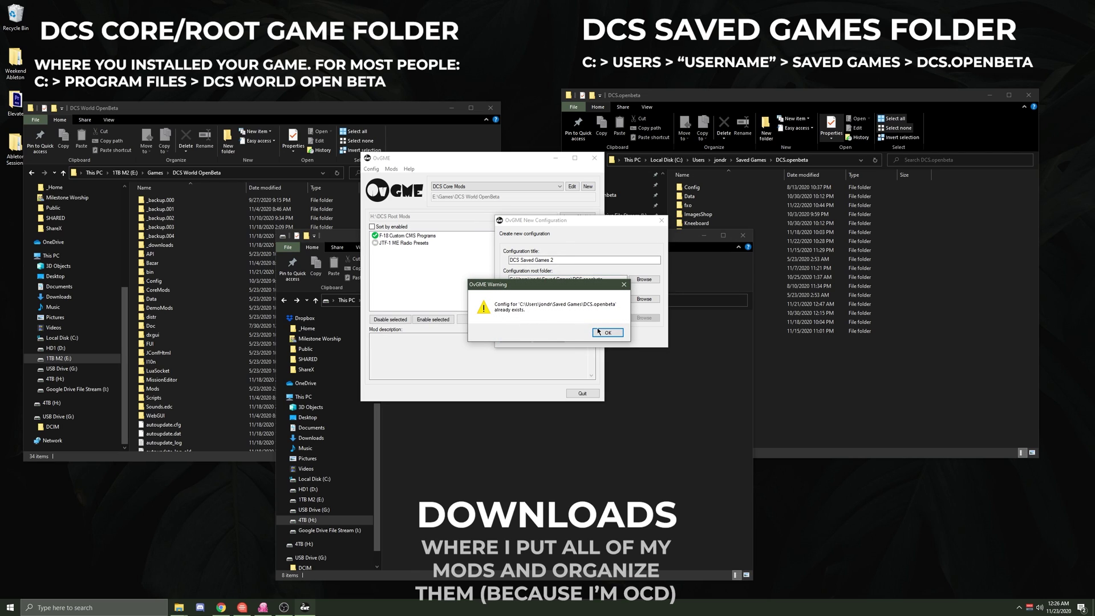
left_click(606, 332)
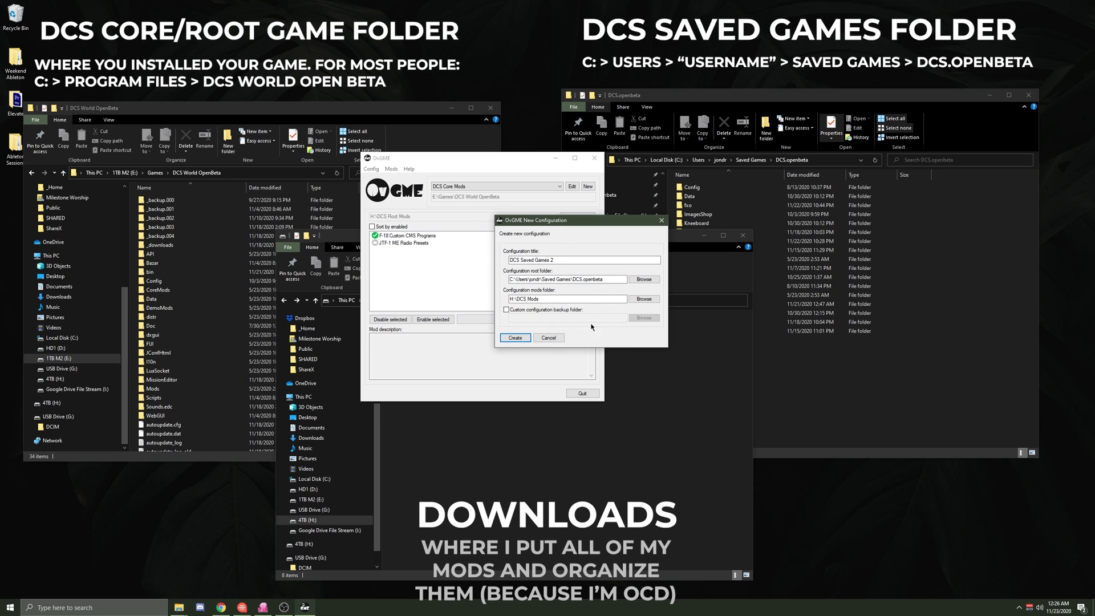
left_click(548, 337)
- Start another new OvGME configuration titled "DCS Saved Games"
left_click(479, 187)
left_click(477, 200)
scroll(514, 187, "up", 1)
left_click(587, 187)
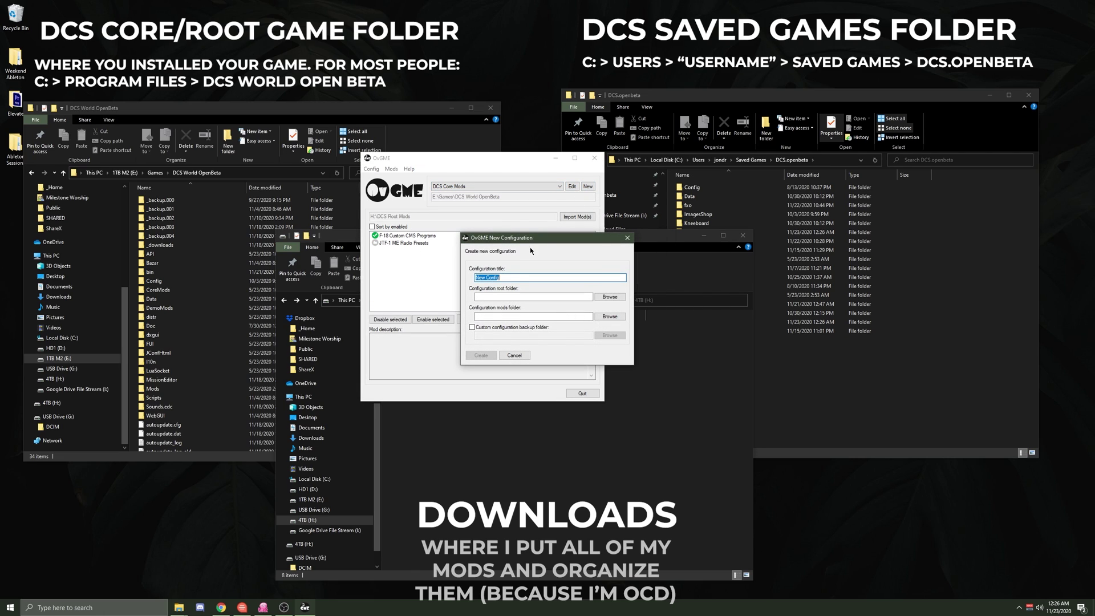
type("DCS Saved Games")
- Set the DCS Saved Games configuration's root folder to DCS.openbeta in the user's Saved Games folder on Local Disk (C:)
left_click(610, 297)
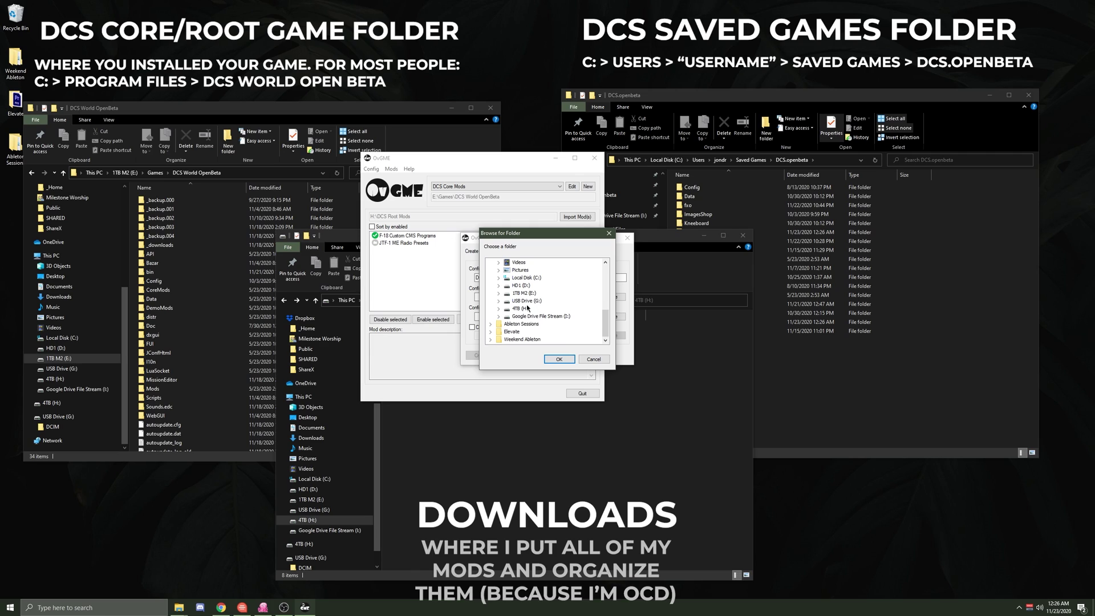
left_click(498, 277)
left_click(507, 309)
left_click(513, 297)
scroll(515, 298, "down", 5)
left_click(523, 301)
left_click(540, 308)
left_click(568, 359)
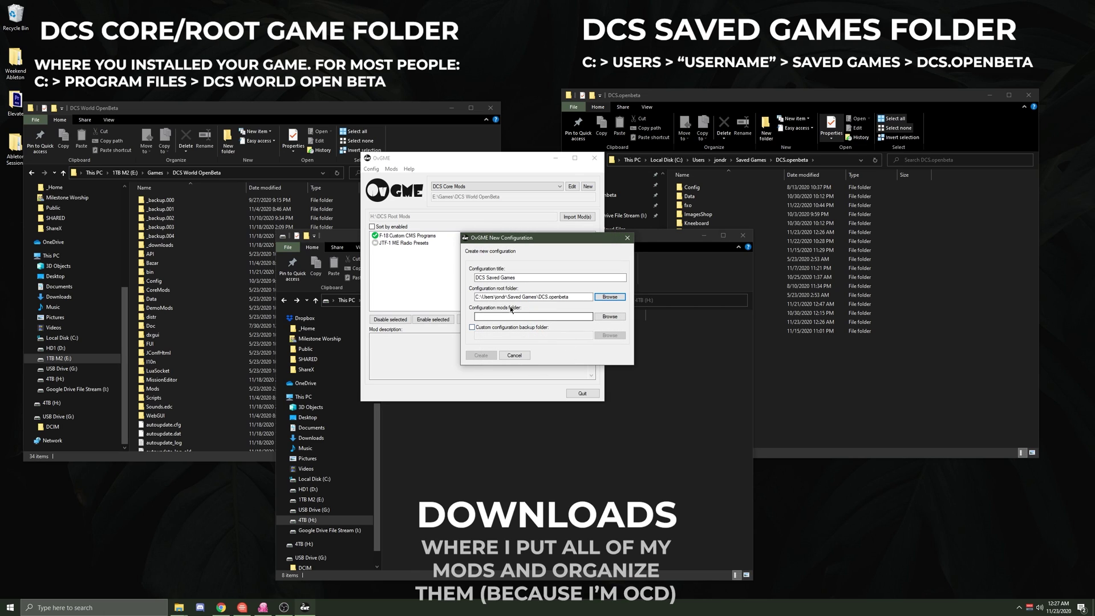
- Set the configuration's mods folder to H:\DCS Mods and create the DCS Saved Games configuration
left_click(609, 316)
scroll(557, 315, "down", 2)
left_click(500, 309)
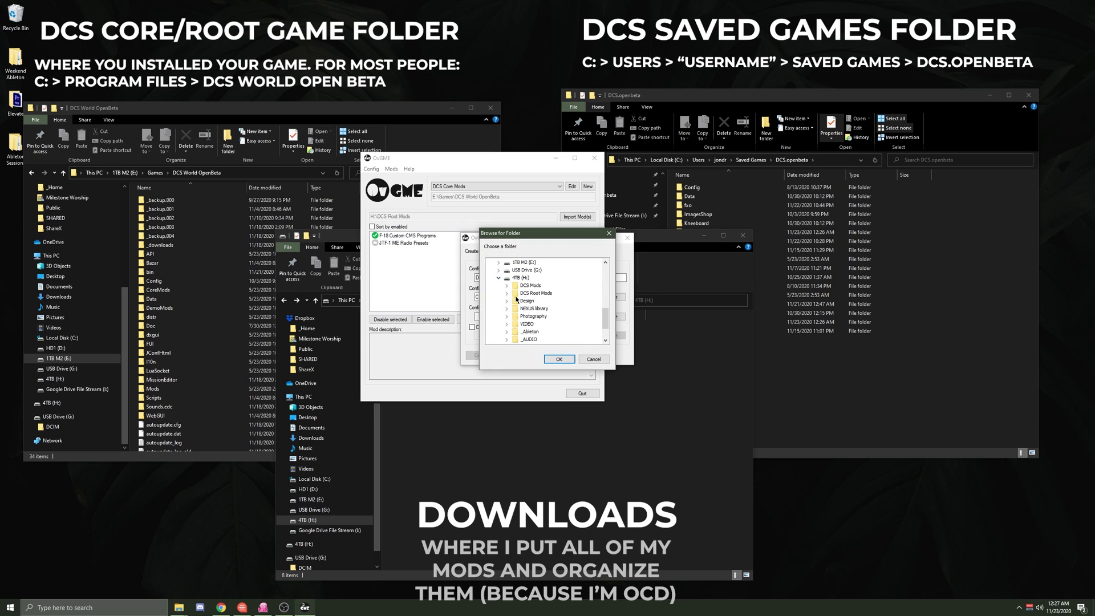
left_click(530, 286)
left_click(558, 359)
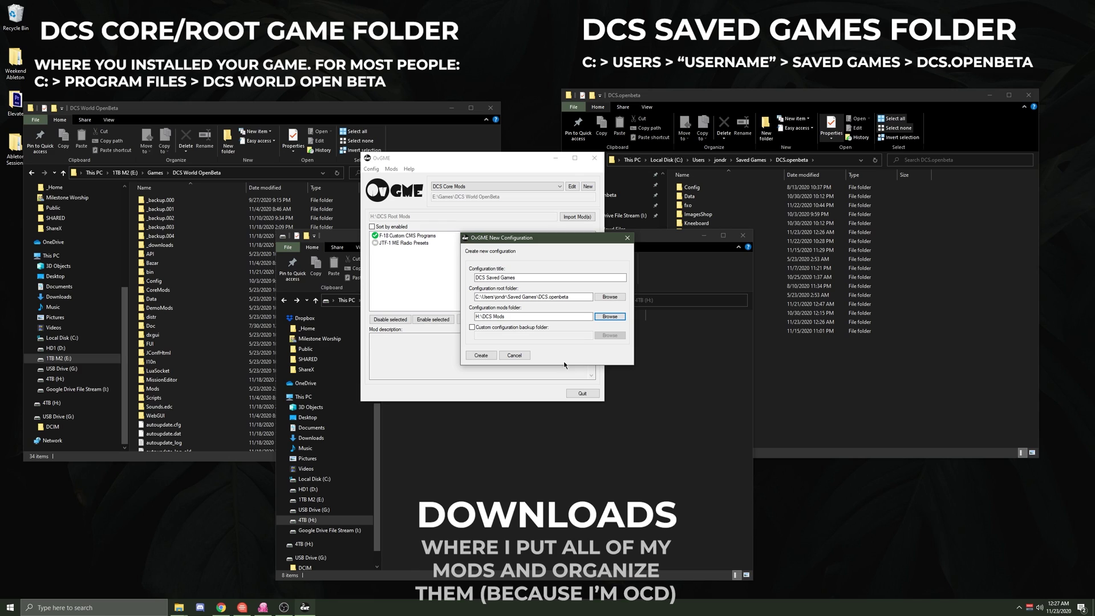
left_click(480, 356)
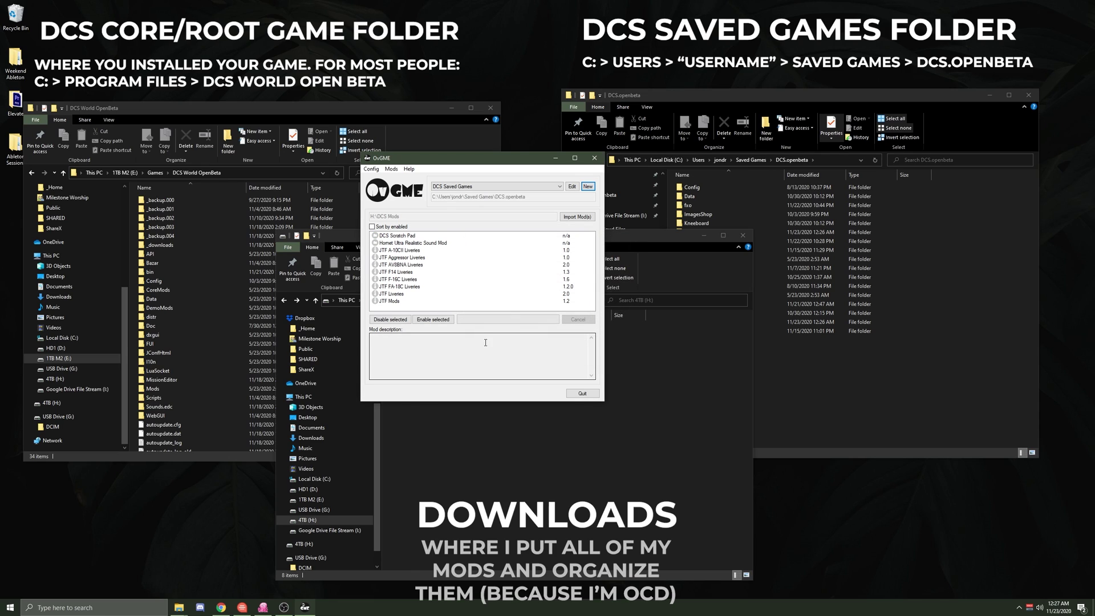
- Look over the mod list by selecting the JTF mods as a group, Hornet Ultra Realistic Sound Mod, and DCS Scratch Pad
left_click(406, 301)
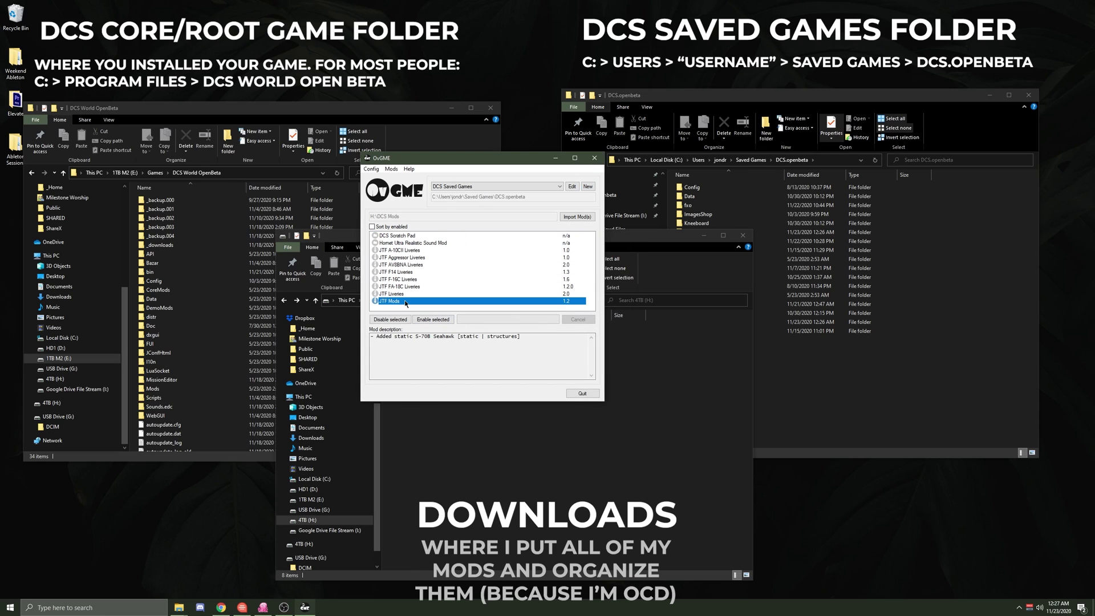
left_click(422, 250, "shift")
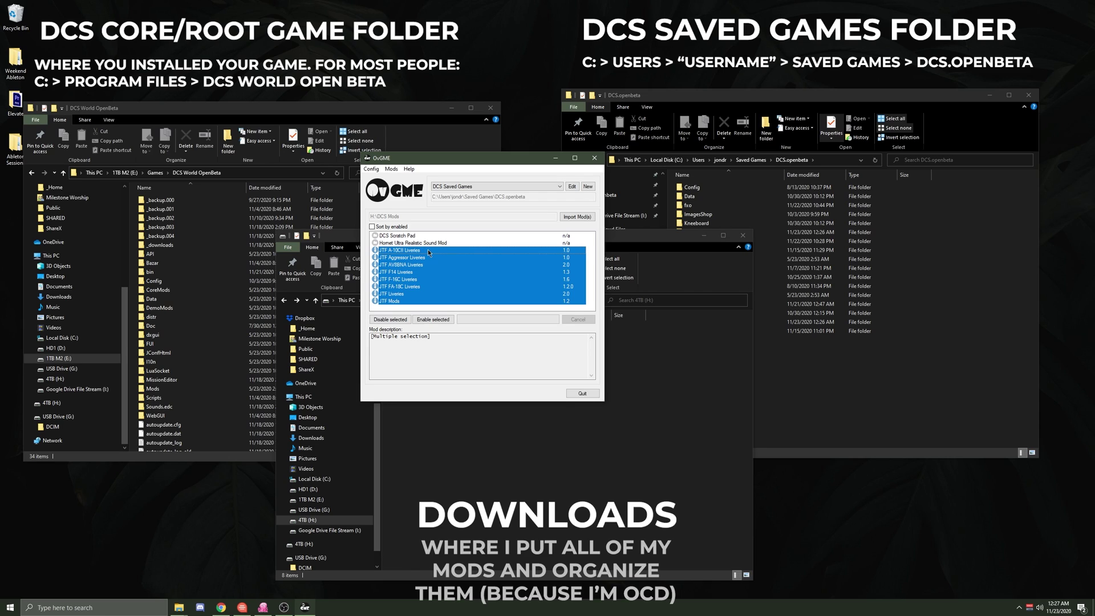
left_click(426, 243)
left_click(417, 236)
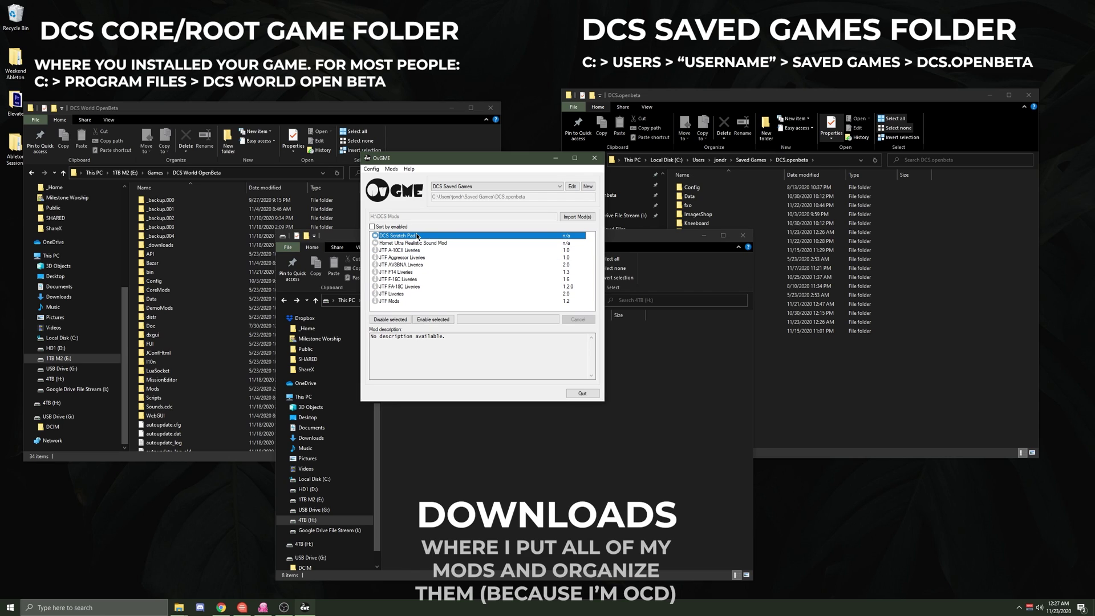
- Enable the JTF Aggressor Liveries mod in the DCS Saved Games configuration
left_click(408, 251)
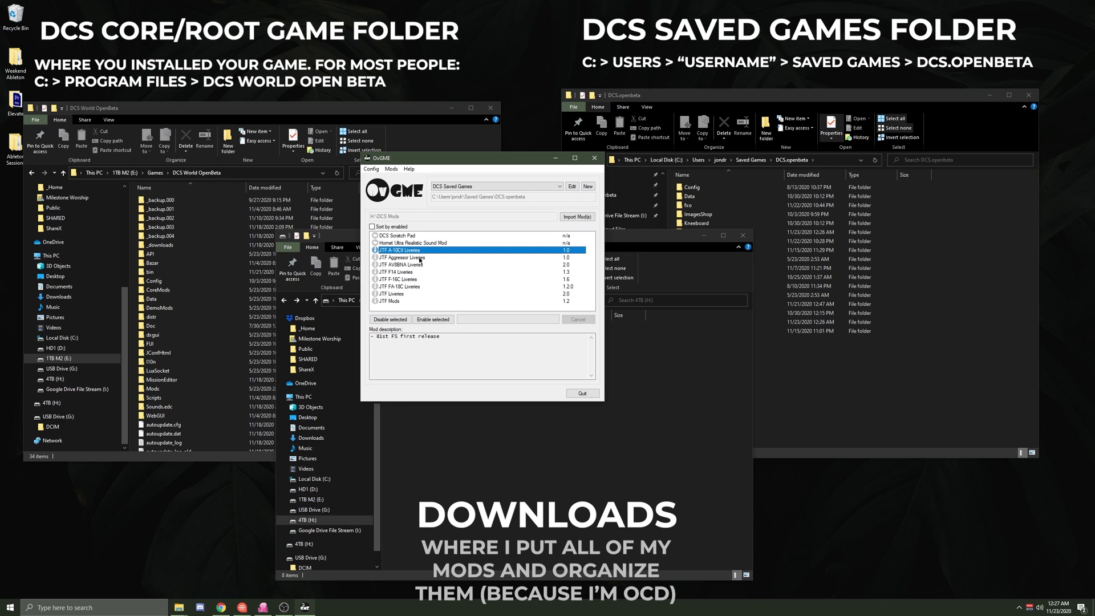
left_click(420, 258)
left_click(442, 320)
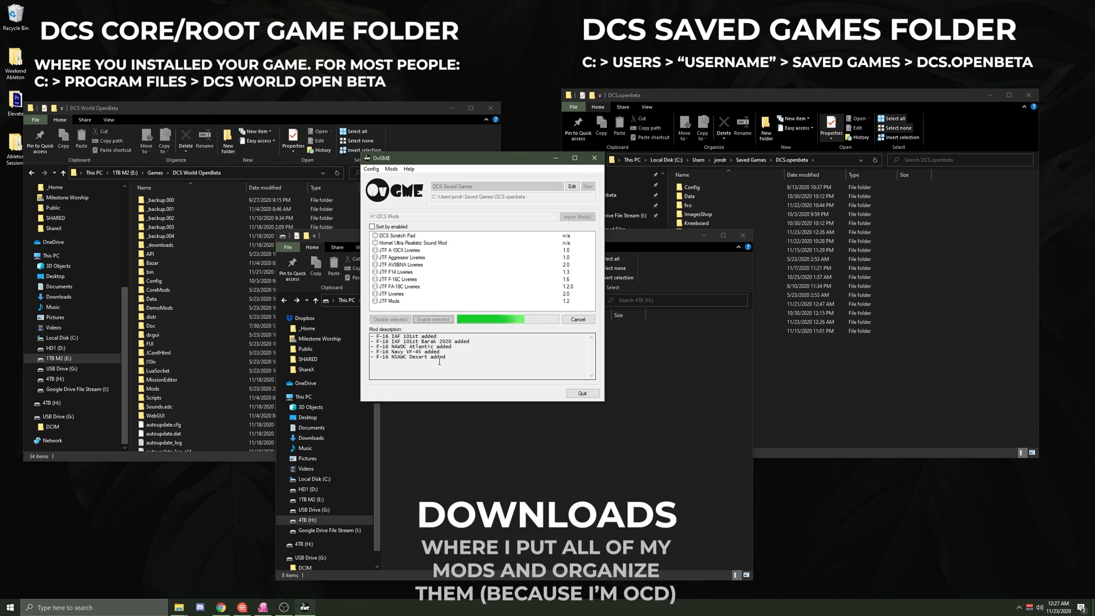
- Bring the DCS.openbeta folder forward, move the OvGME window clear of it, and check the mod list and description
left_click(869, 353)
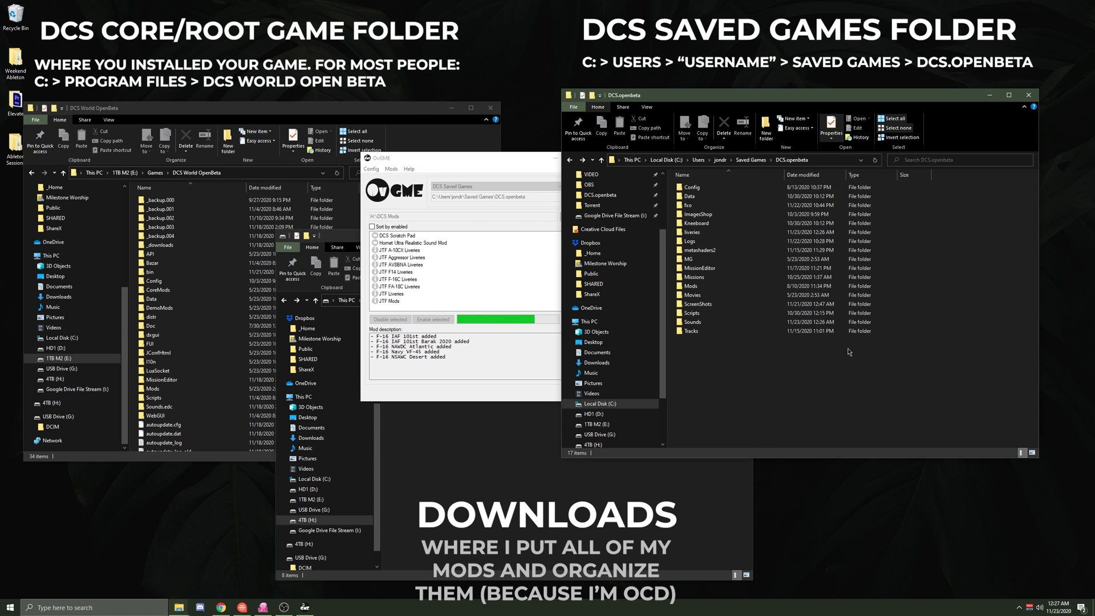
left_click(506, 163)
left_click_drag(506, 164, 468, 158)
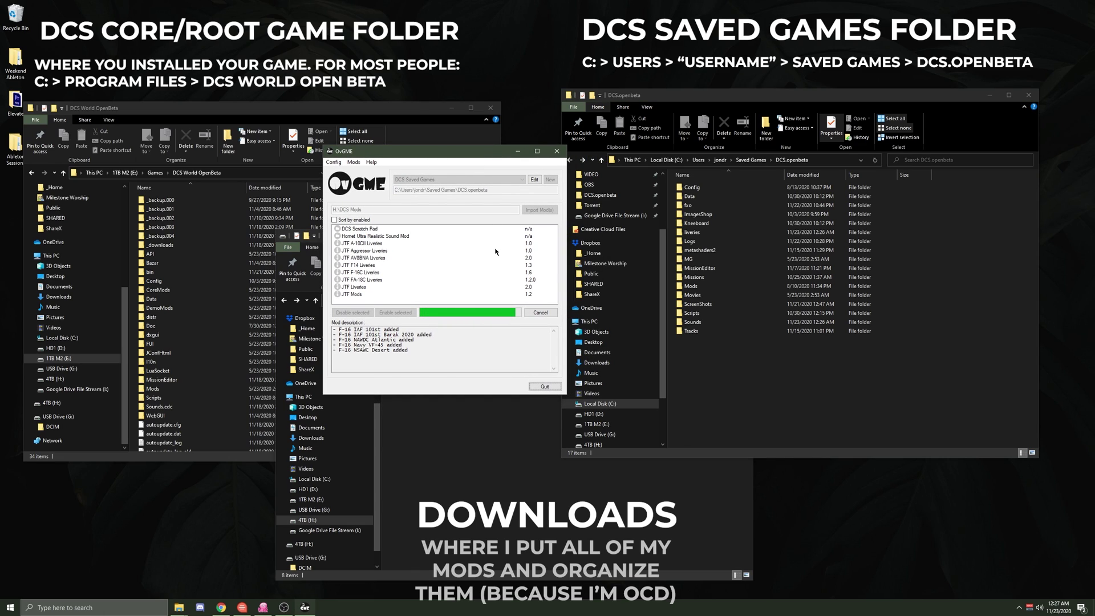
left_click(397, 251)
left_click(474, 346)
key("ctrl+a")
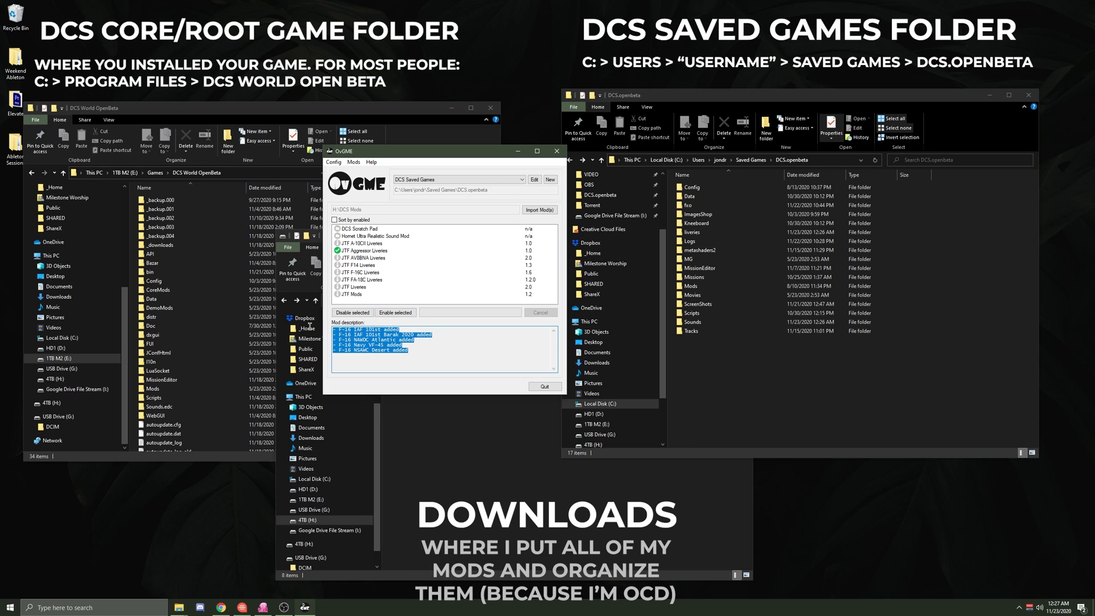
left_click(477, 358)
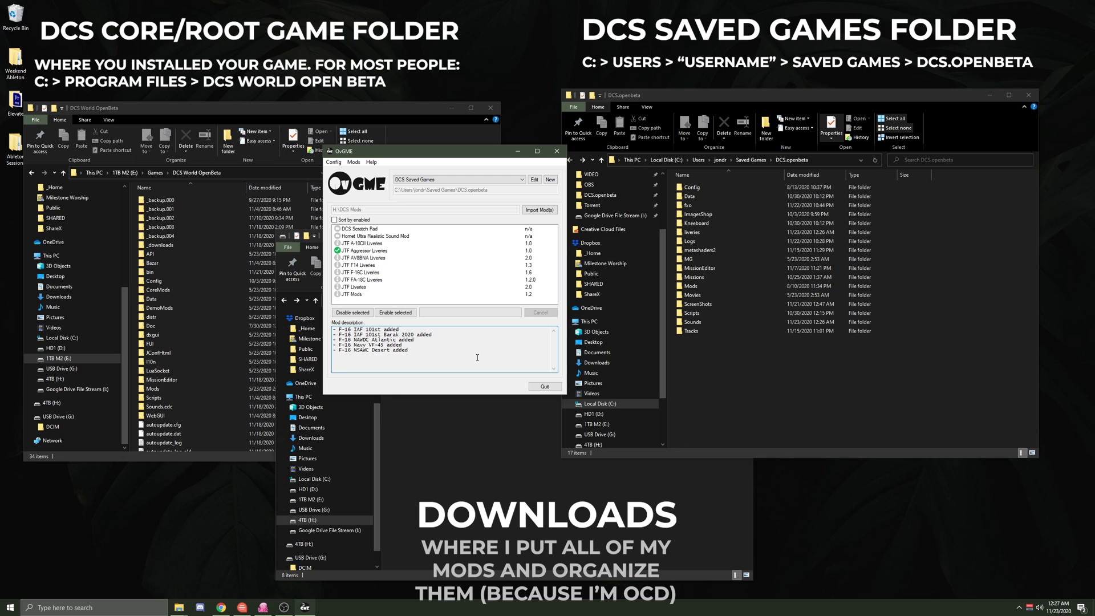
- Disable the JTF Aggressor Liveries mod and bring the DCS.openbeta folder back to the front
left_click(375, 253)
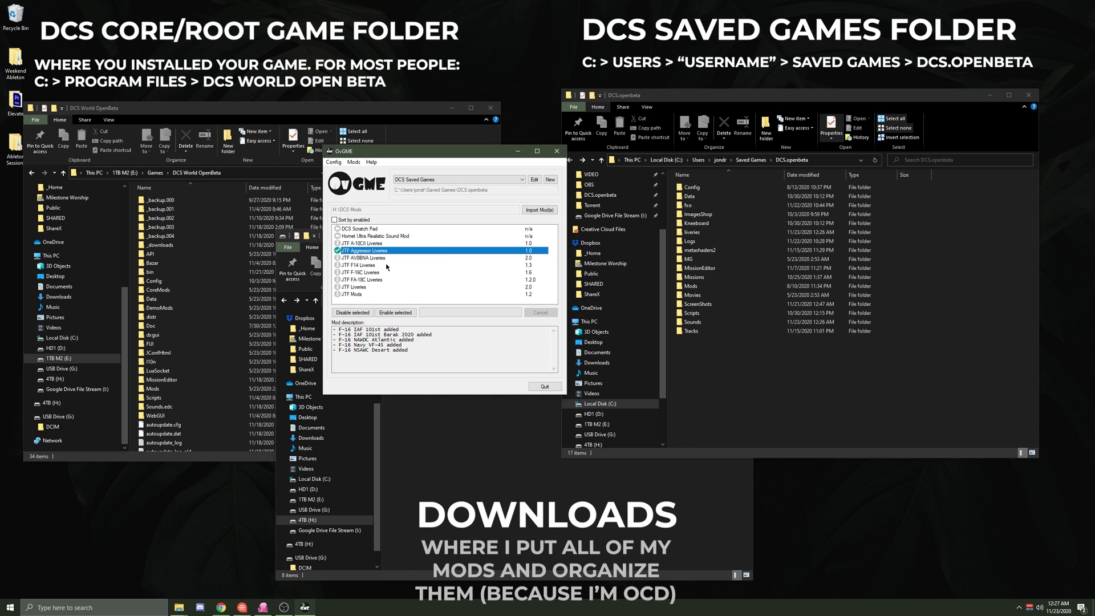
left_click(354, 313)
left_click(861, 374)
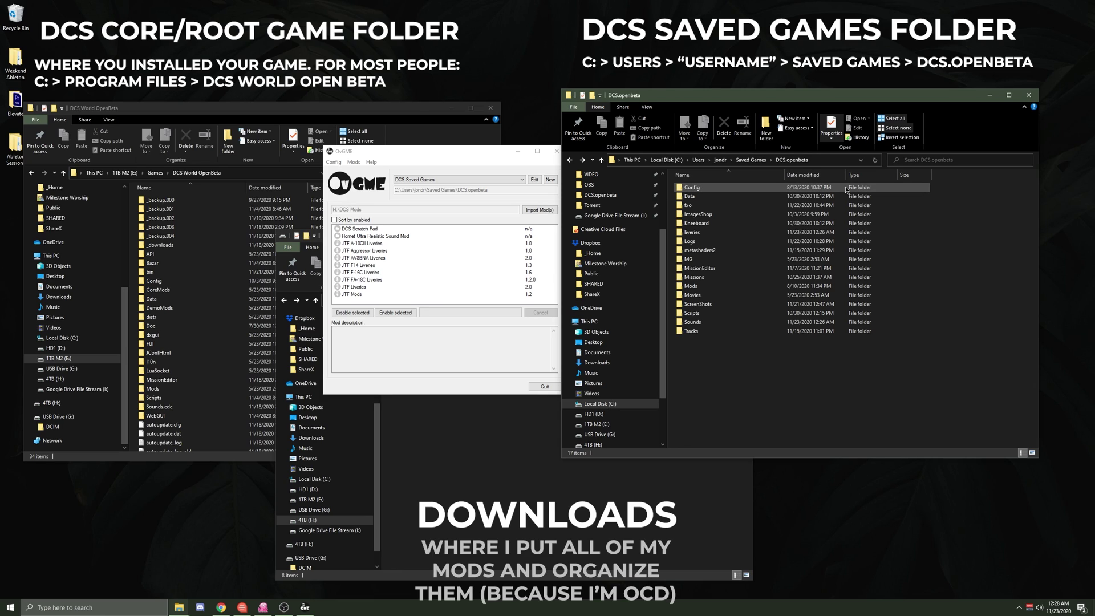
- Switch OvGME to the DCS Core Mods configuration and select the F-18 Custom CMS Programs mod
left_click_drag(450, 154, 499, 182)
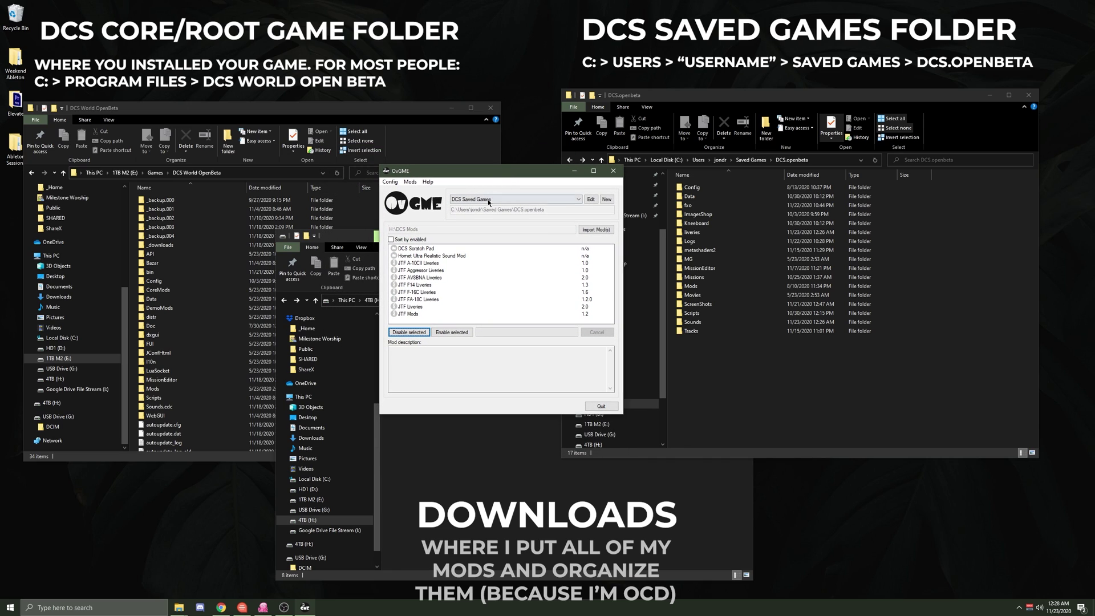
left_click(488, 203)
left_click(470, 207)
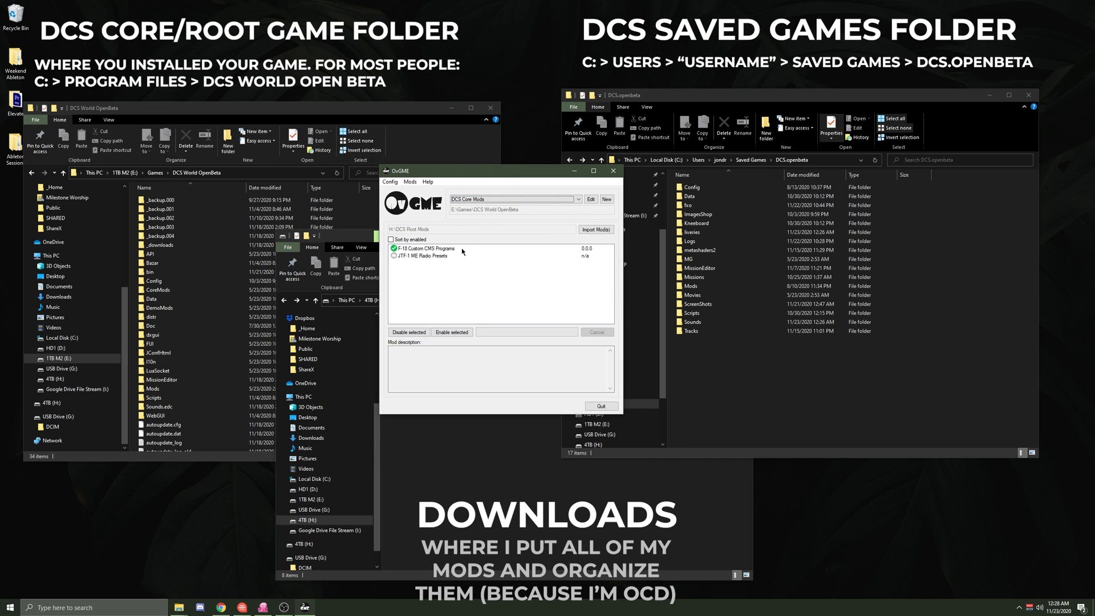
left_click(441, 250)
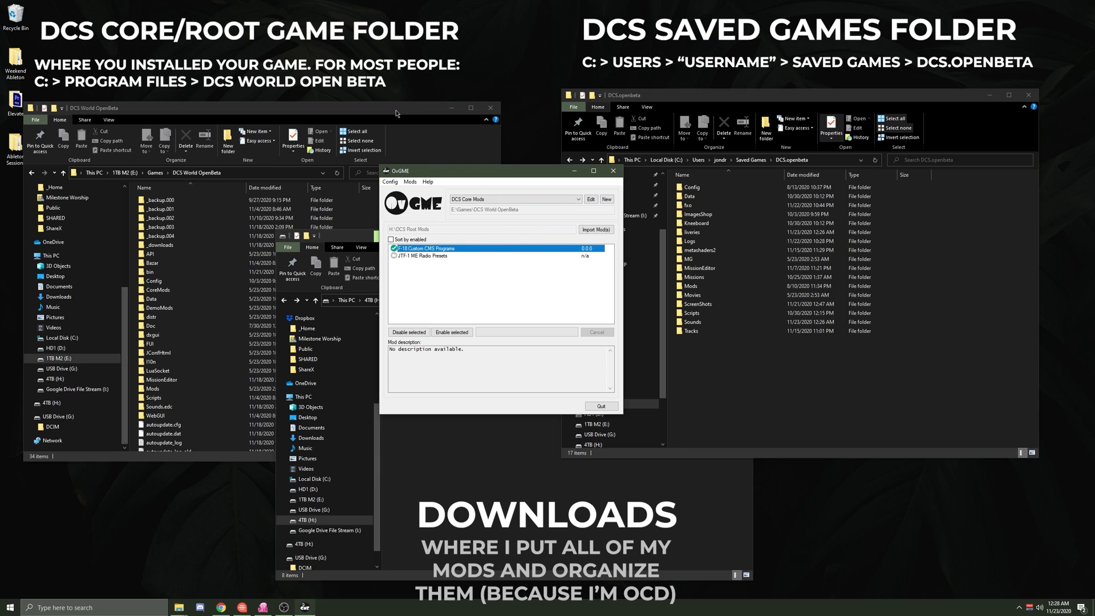
- Examine the contents of the DCS World OpenBeta game folder alongside the DCS Core Mods configuration
left_click_drag(397, 113, 394, 75)
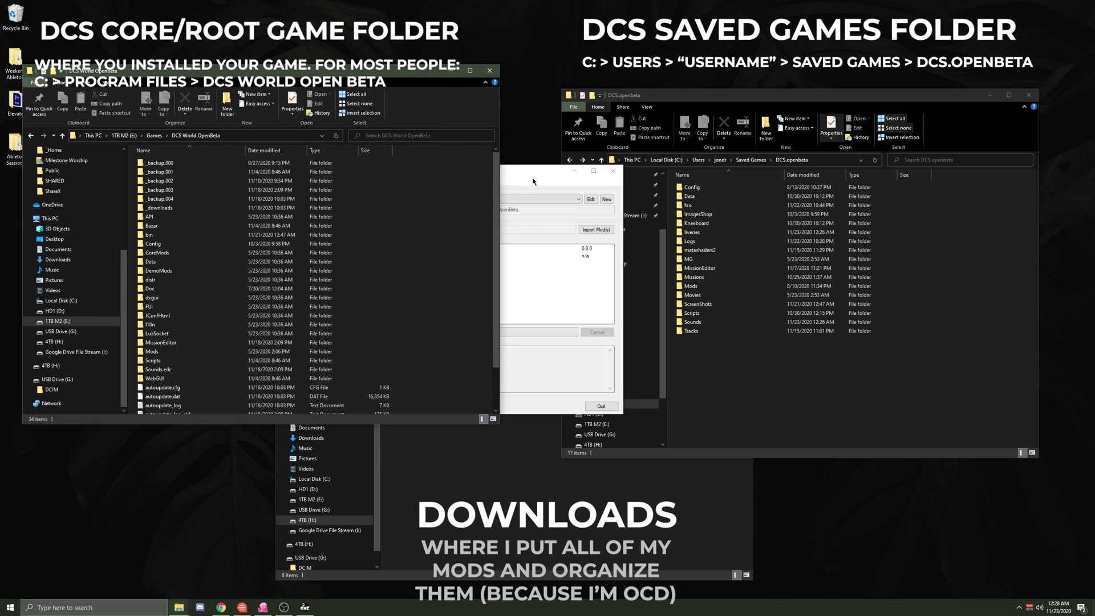
left_click_drag(535, 169, 537, 163)
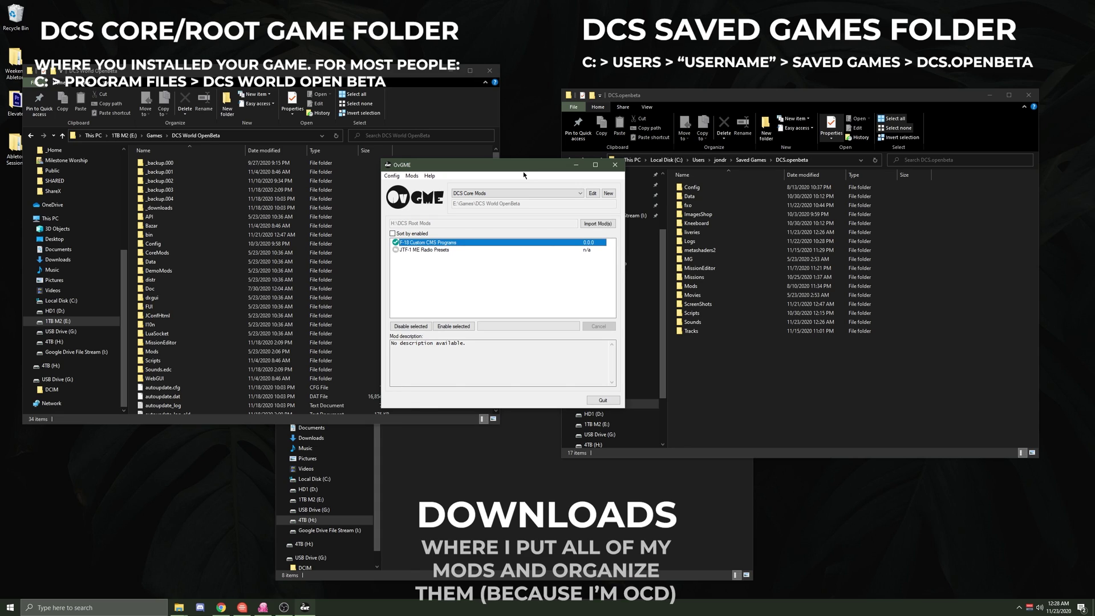
left_click(364, 108)
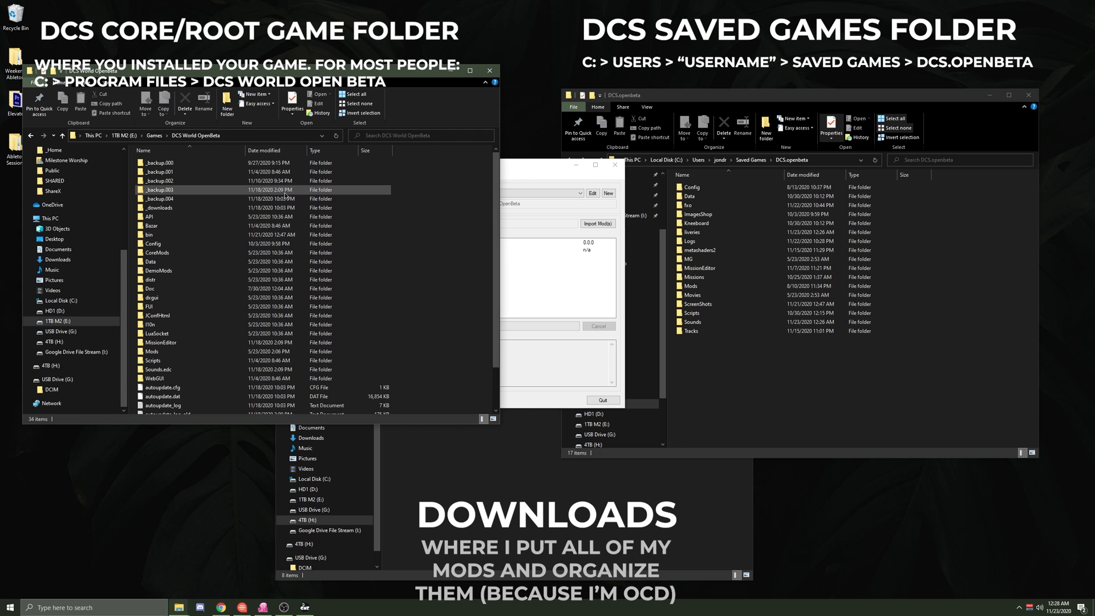
scroll(277, 274, "down", 2)
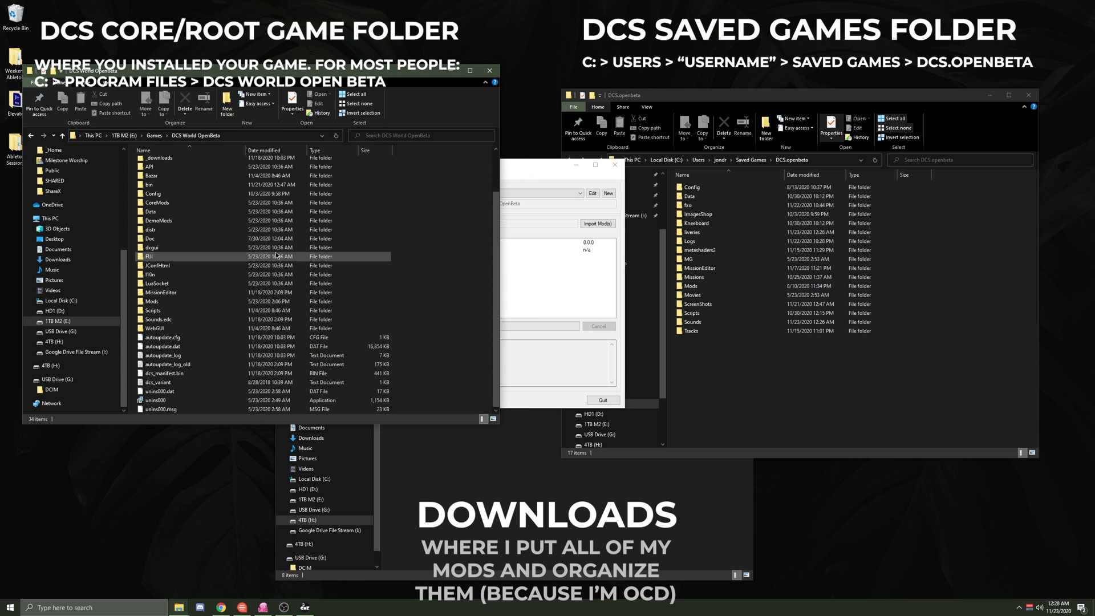
scroll(274, 255, "up", 2)
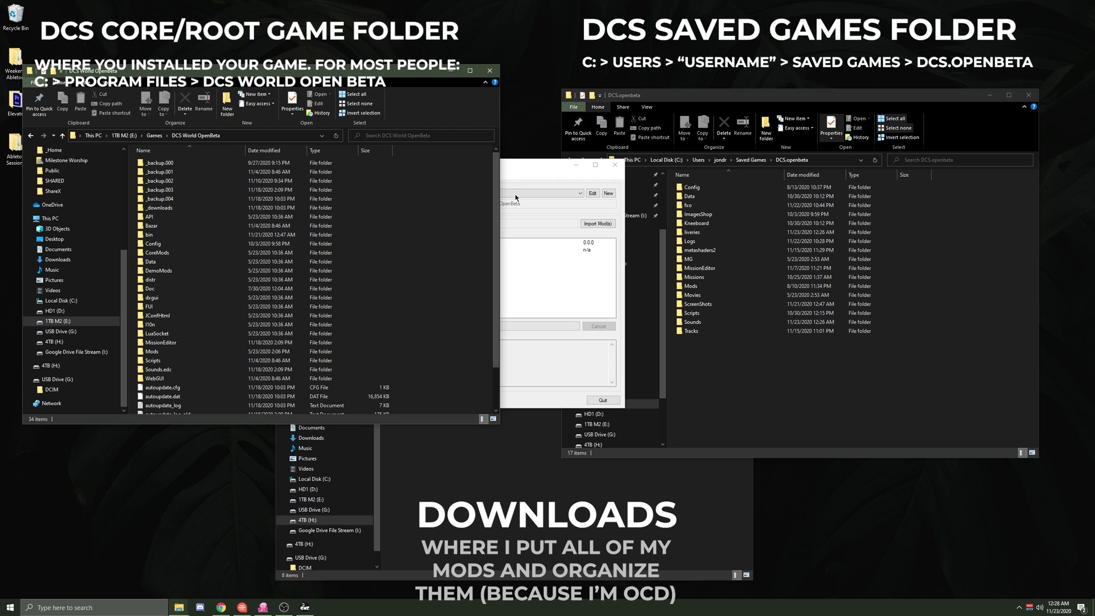
mouse_move(535, 169)
left_mouse_down()
mouse_move(533, 159)
mouse_move(555, 180)
mouse_move(538, 176)
left_mouse_up()
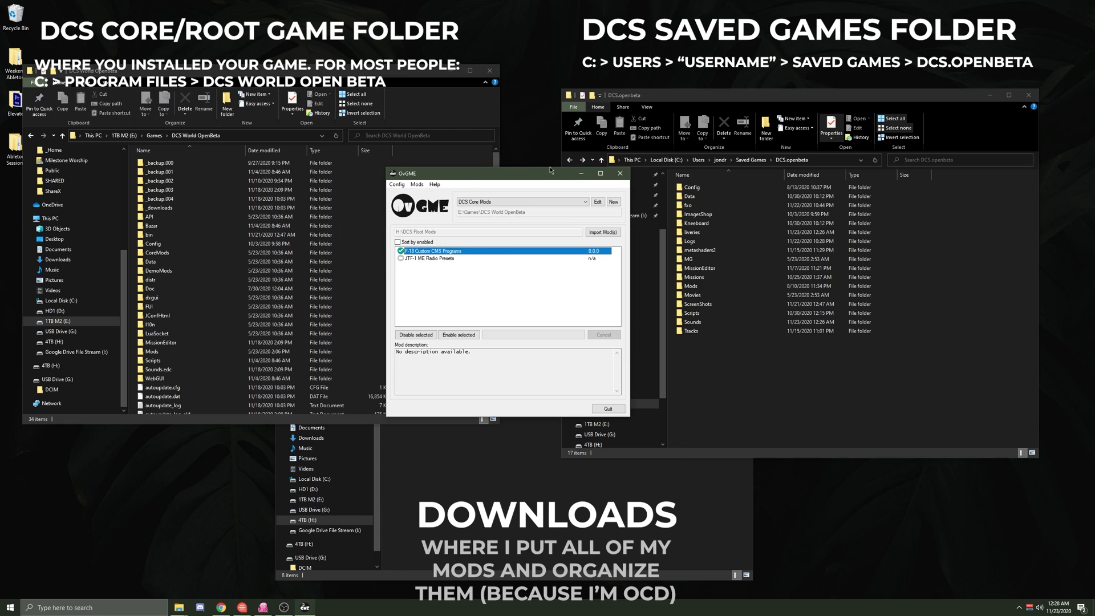
- Disable the F-18 Custom CMS Programs mod and enable it again
left_click_drag(544, 178, 534, 162)
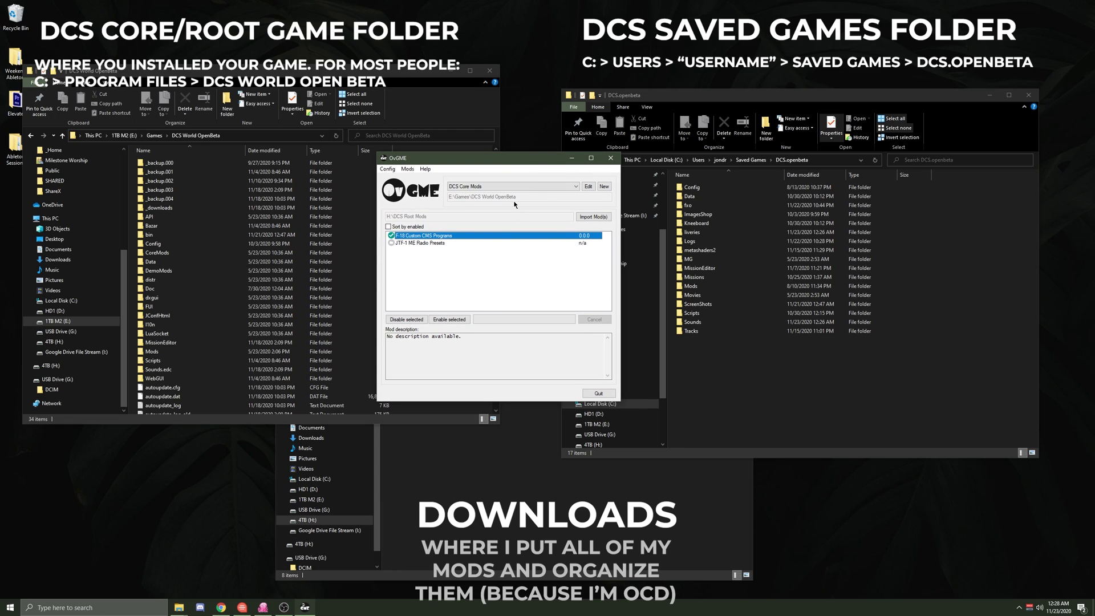
left_click(413, 321)
left_click(460, 321)
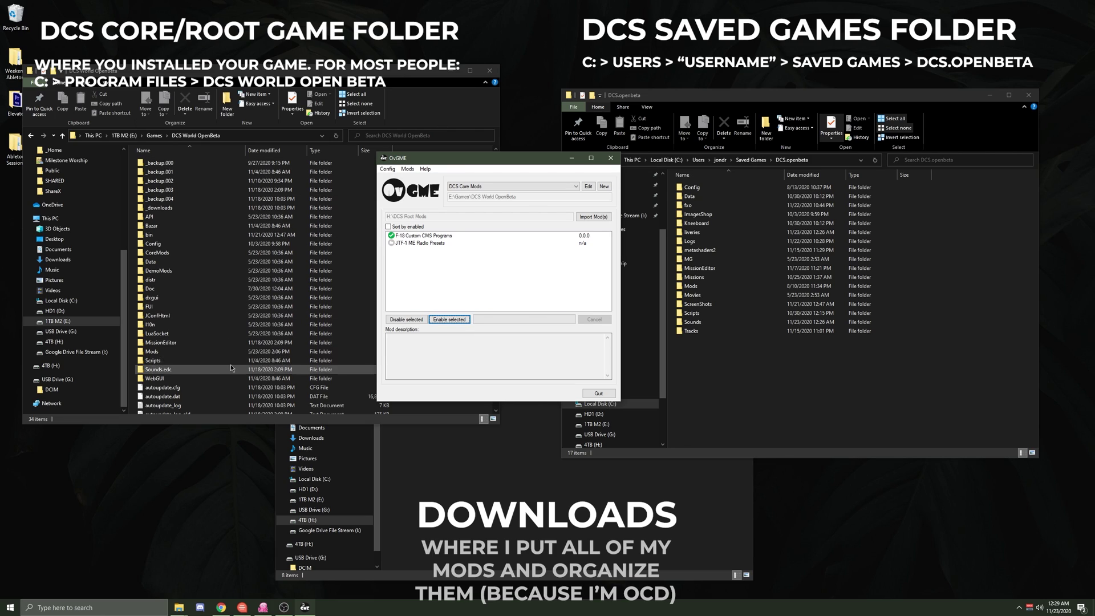
left_click_drag(525, 164, 529, 173)
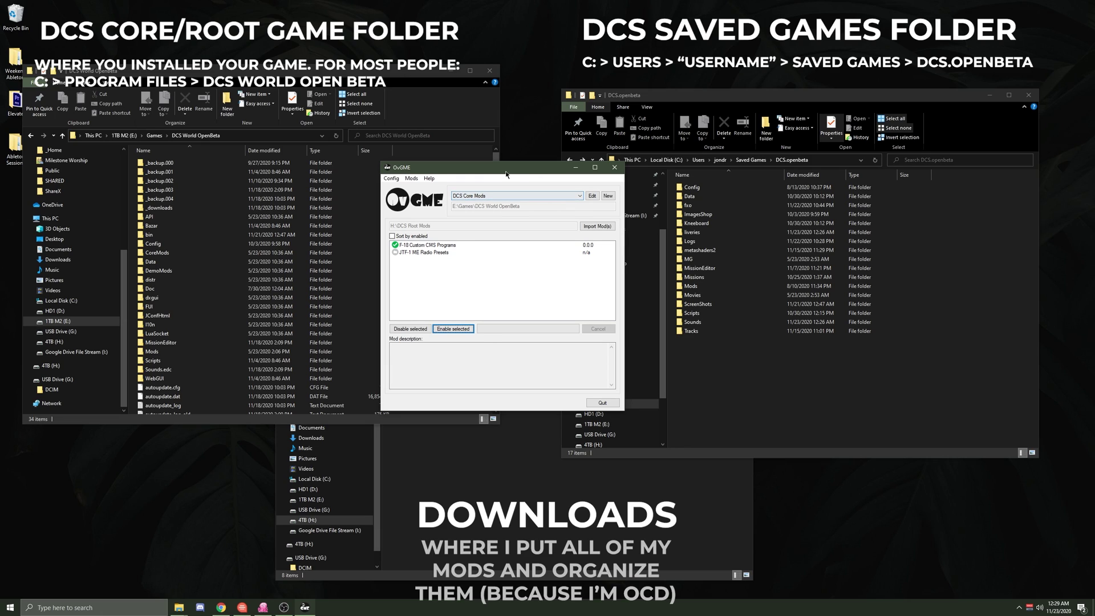
left_click_drag(506, 172, 503, 162)
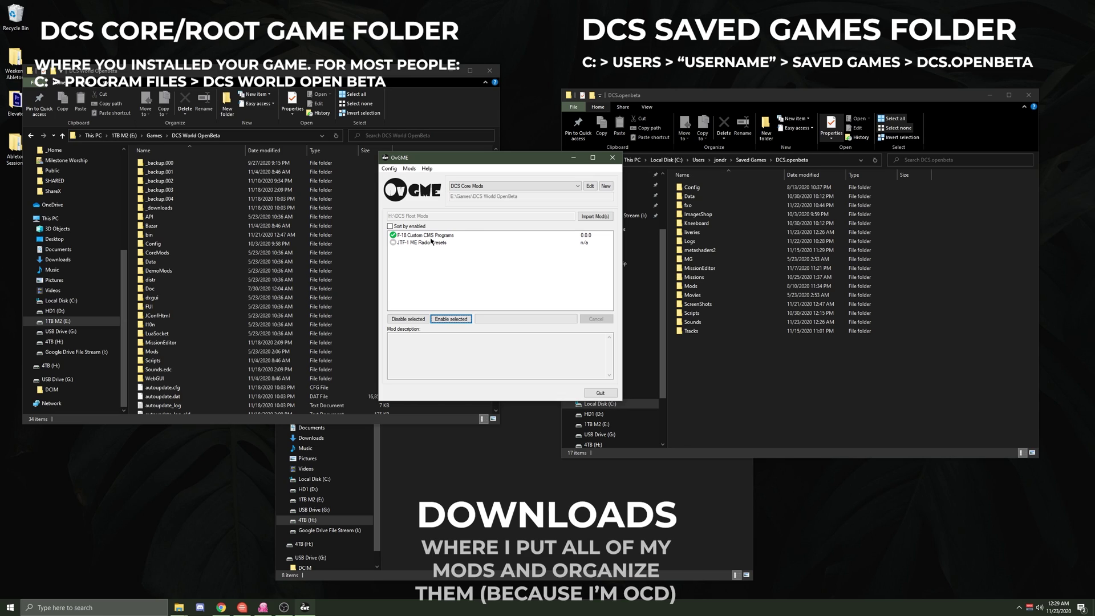
left_click(453, 280)
left_click_drag(542, 160, 551, 167)
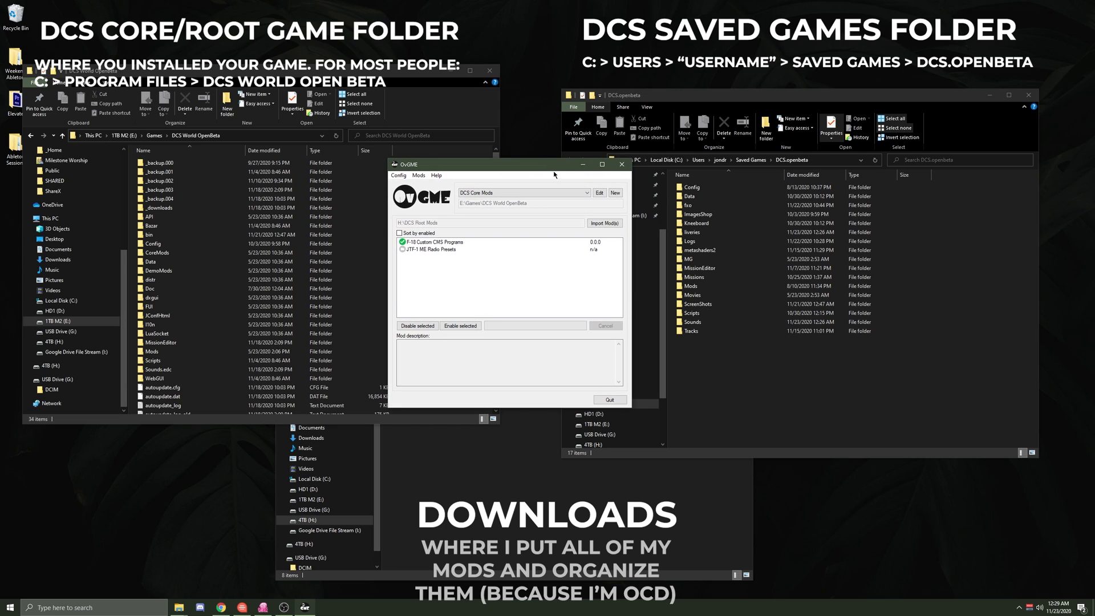
left_click_drag(669, 97, 674, 70)
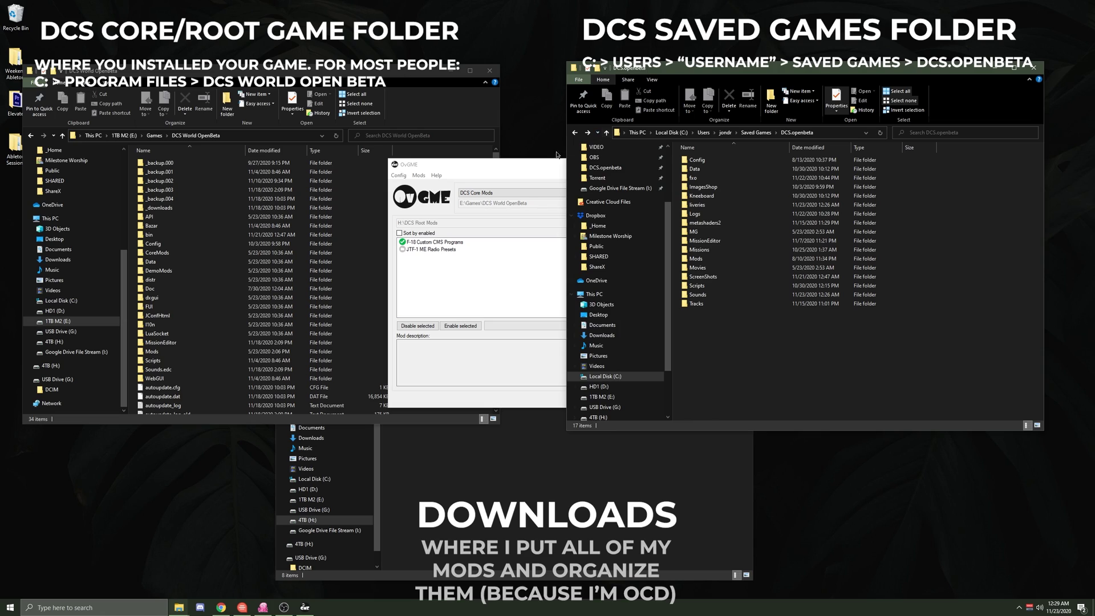
left_click(535, 182)
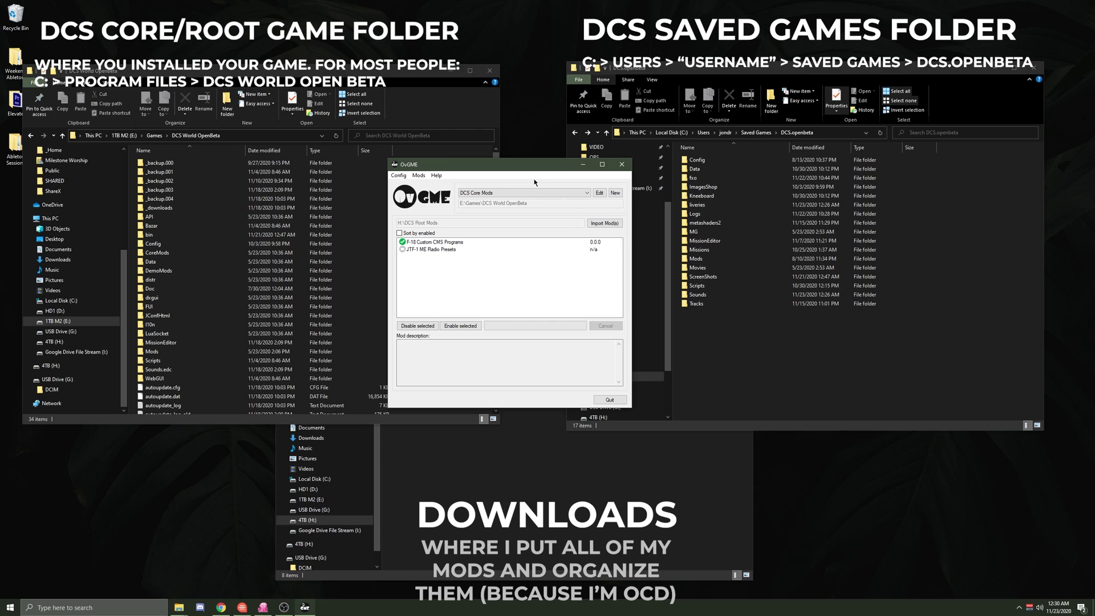
left_click_drag(532, 168, 533, 156)
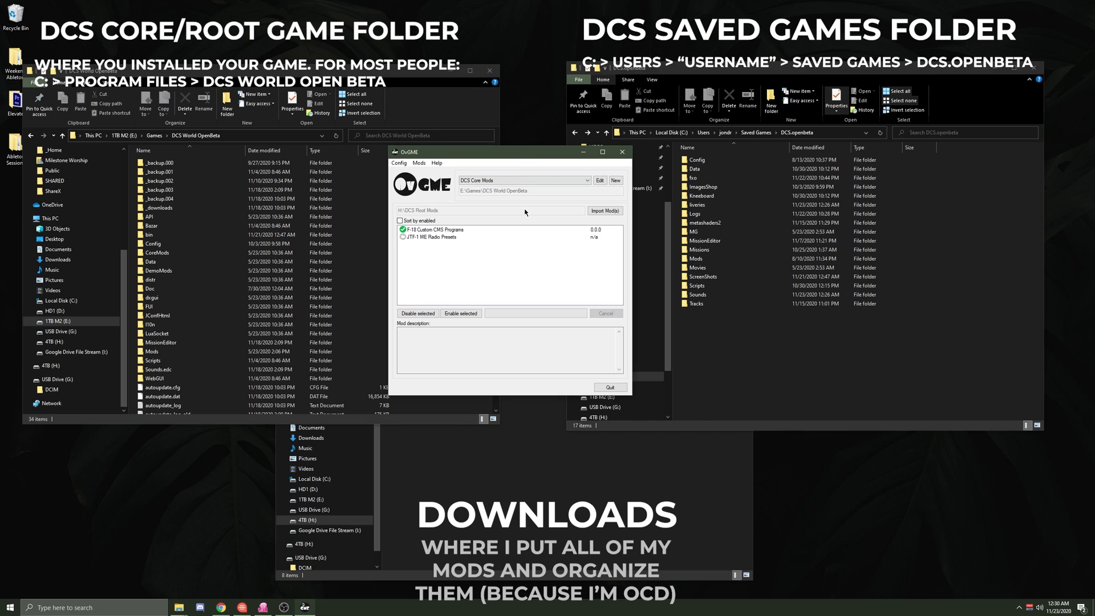
left_click_drag(509, 154, 527, 151)
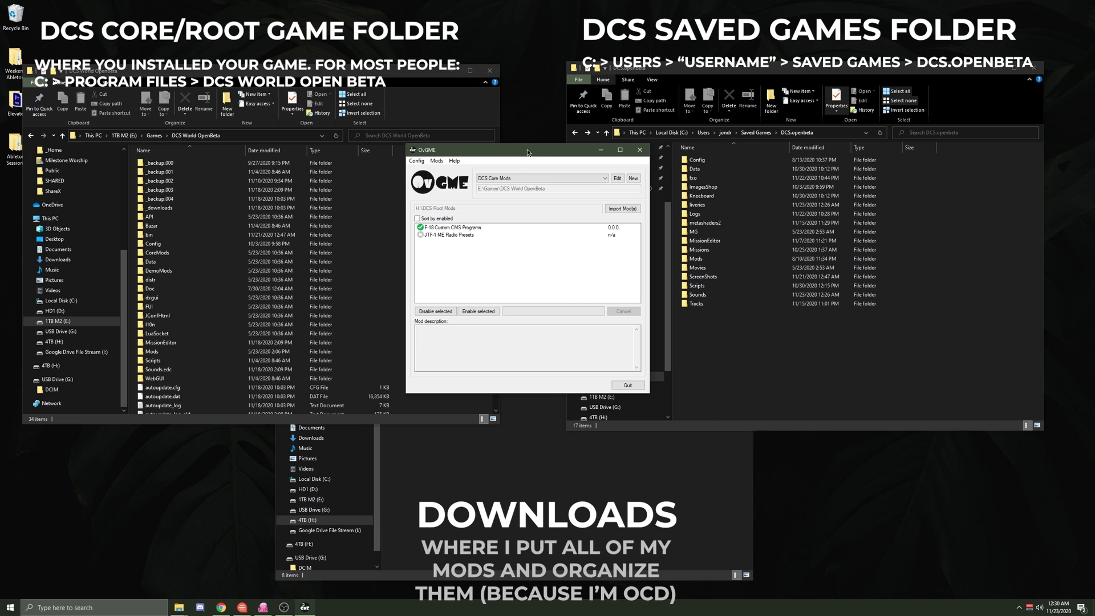